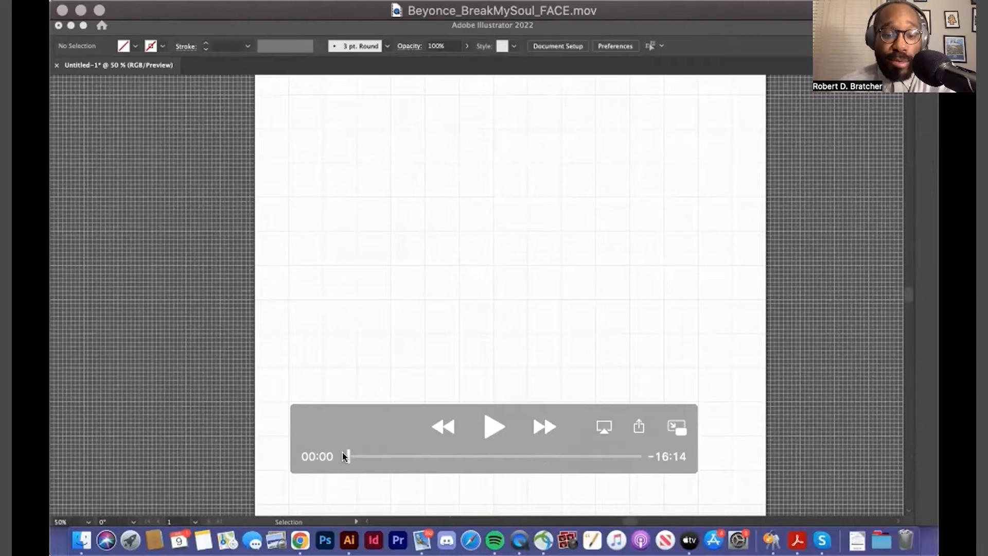
Skim the opening of the Beyonce_BreakMySoul_FACE.mov recording up to the head circle and resume playback
left_click_drag(344, 455, 348, 455)
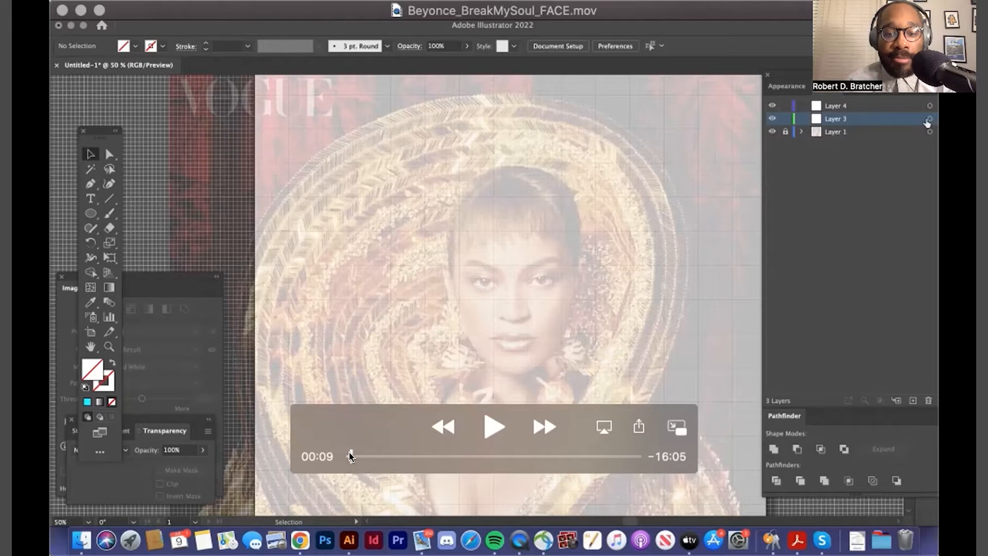
left_click_drag(350, 452, 355, 453)
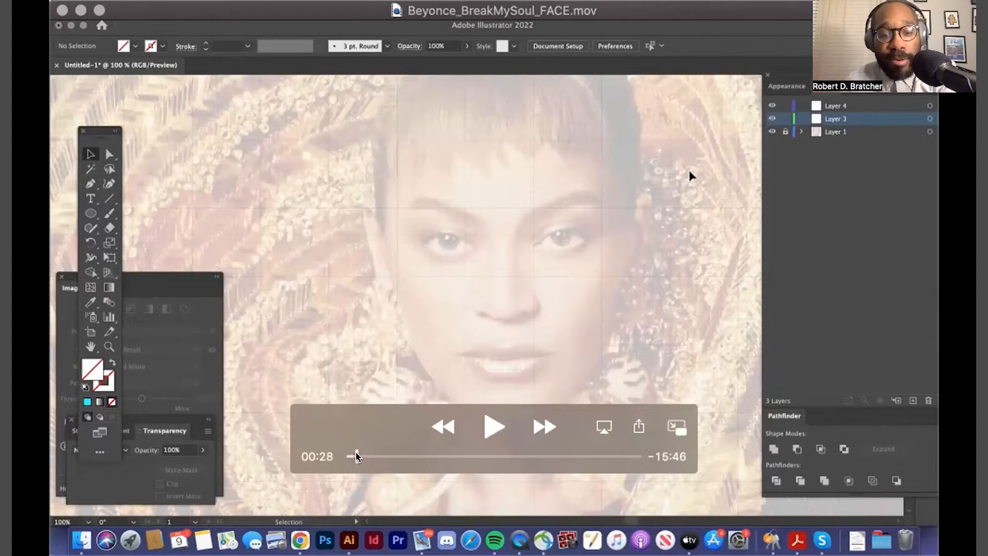
left_click_drag(354, 455, 369, 456)
left_click(491, 437)
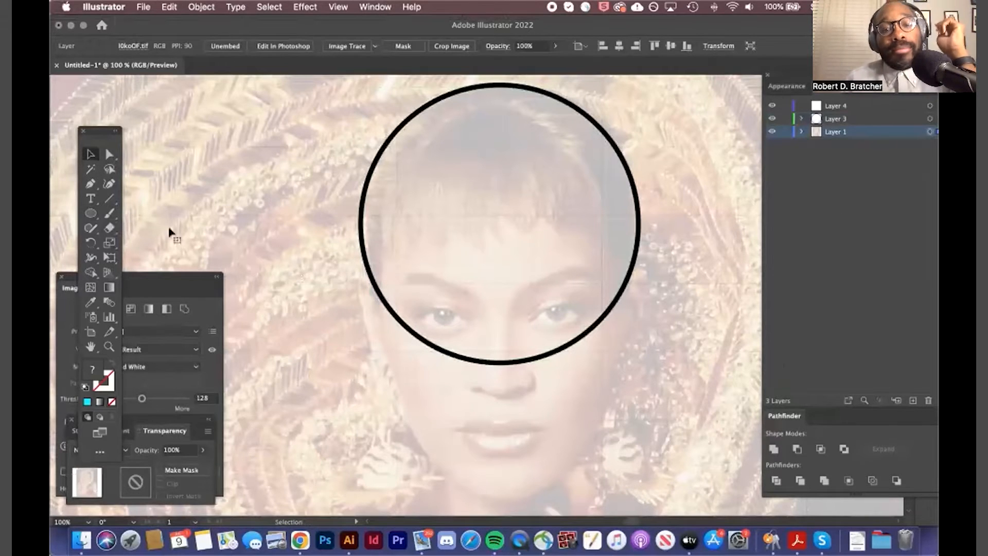
Draw a circle over the lower face and sample the head circle's 5 pt black stroke onto it with the Eyedropper
left_click(91, 214)
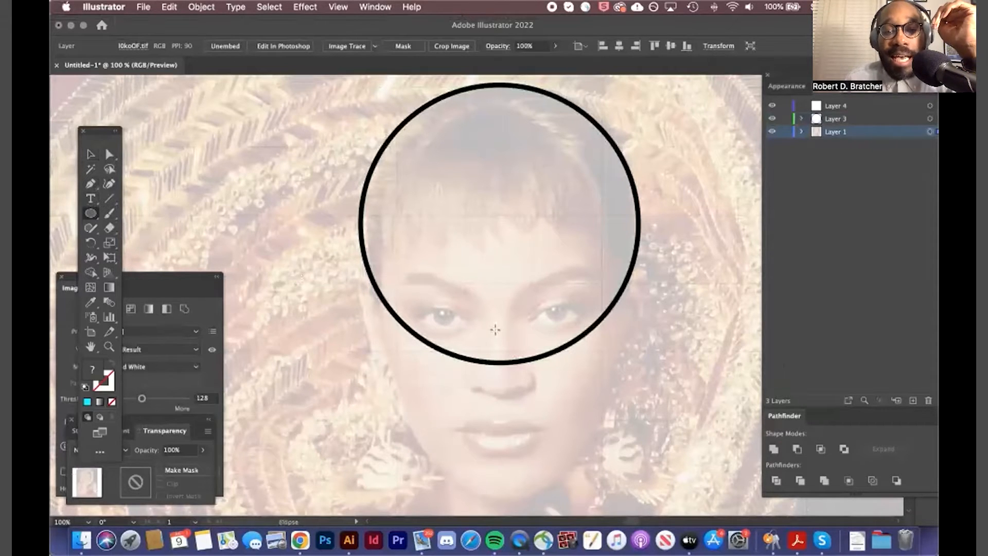
left_click_drag(499, 327, 594, 442)
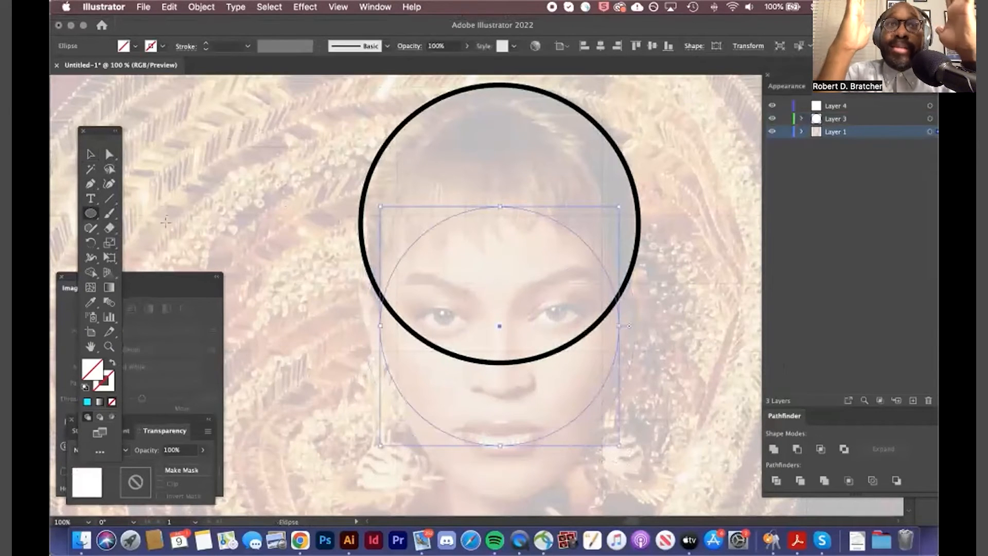
left_click(85, 306)
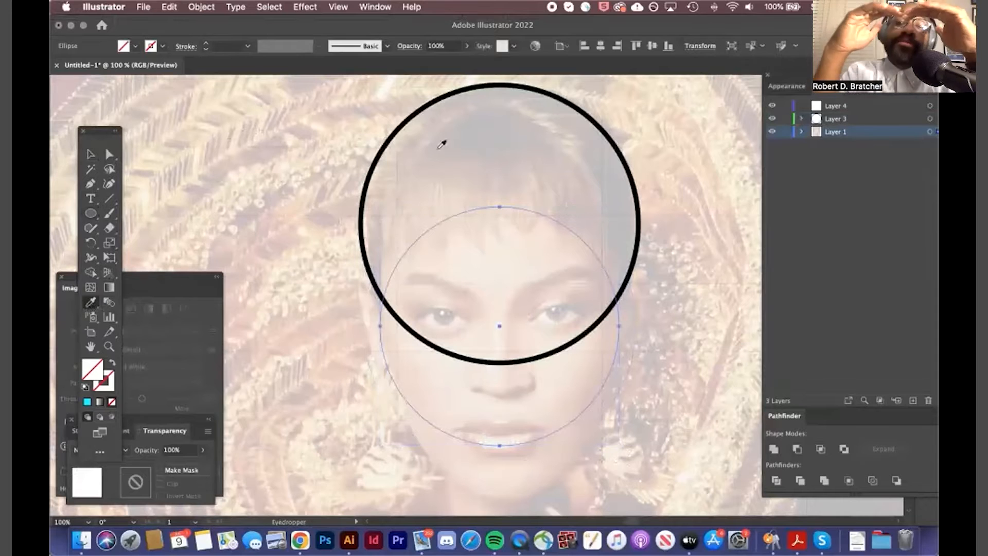
left_click(404, 122)
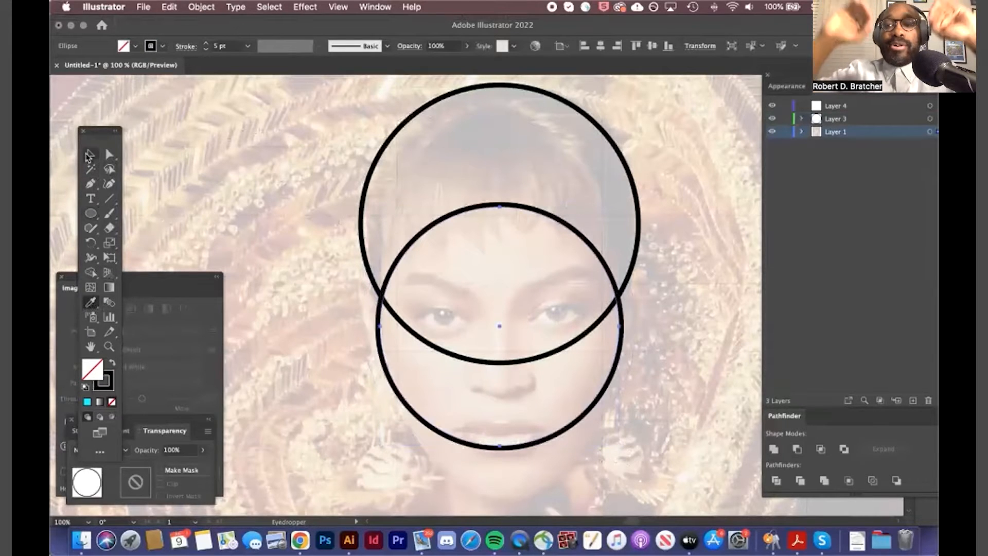
Move the lower circle straight down until it encloses the cheeks and chin of the portrait
left_click(90, 154)
key("shift+Down")
key("shift+Down")
key("shift+Down")
key("shift+Down")
key("shift+Down")
key("shift+Down")
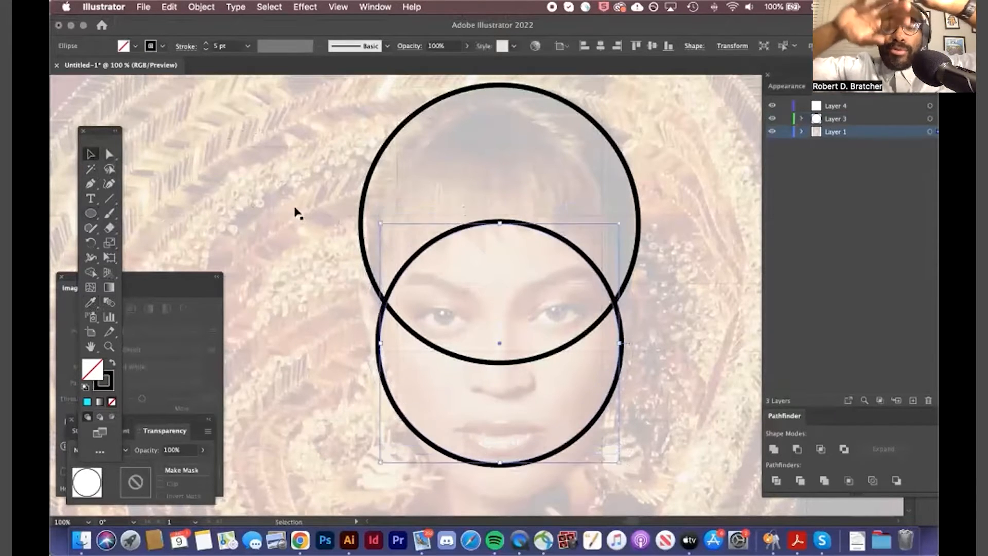
mouse_move(380, 477)
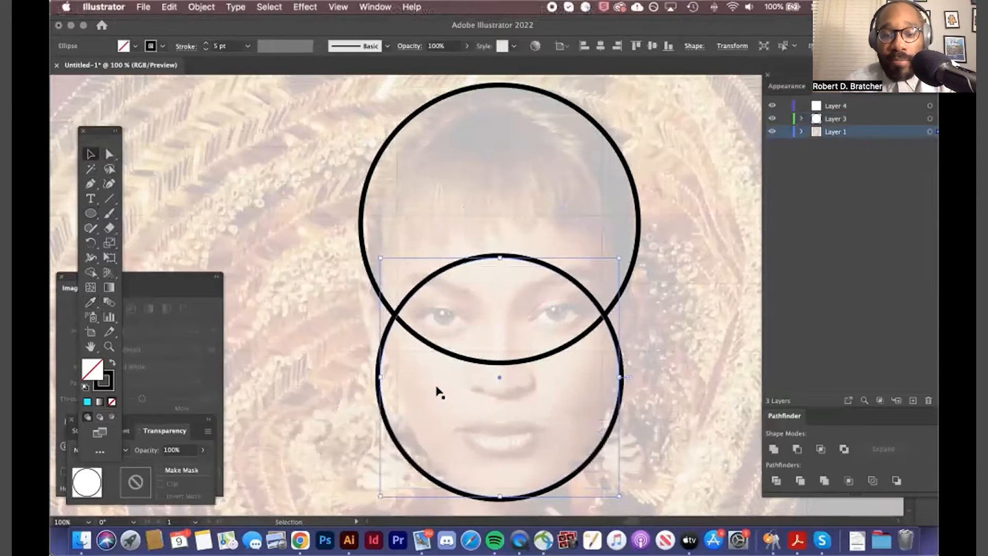
Draw a narrow upright ellipse over the ear on the portrait's left side and rotate it to match the ear's tilt
left_click(90, 213)
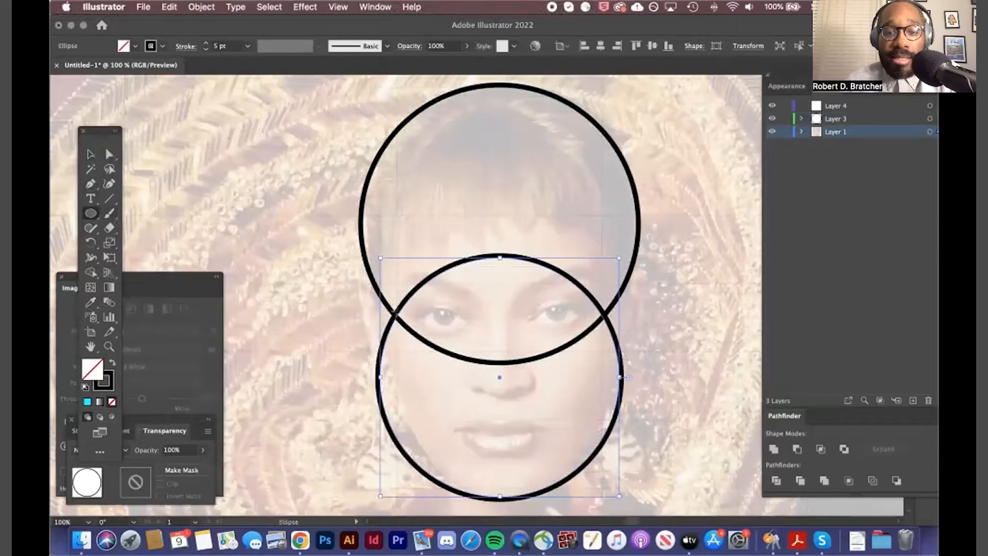
left_click_drag(350, 261, 390, 363)
left_click(92, 154)
left_click_drag(349, 261, 363, 280)
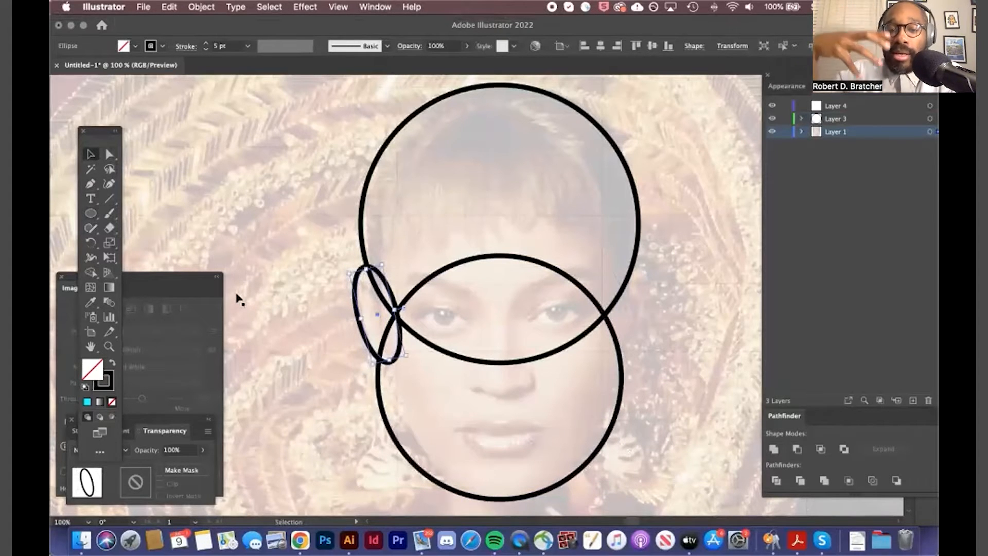
Duplicate the ear ellipse, reflect the copy, and place it over the ear on the opposite side of the head
key("super+c")
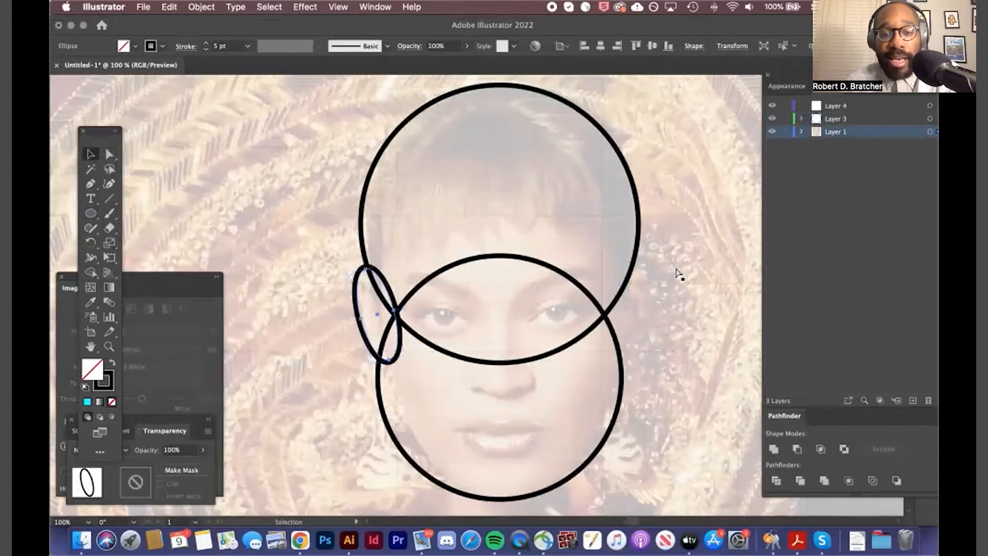
left_click(201, 7)
mouse_move(353, 502)
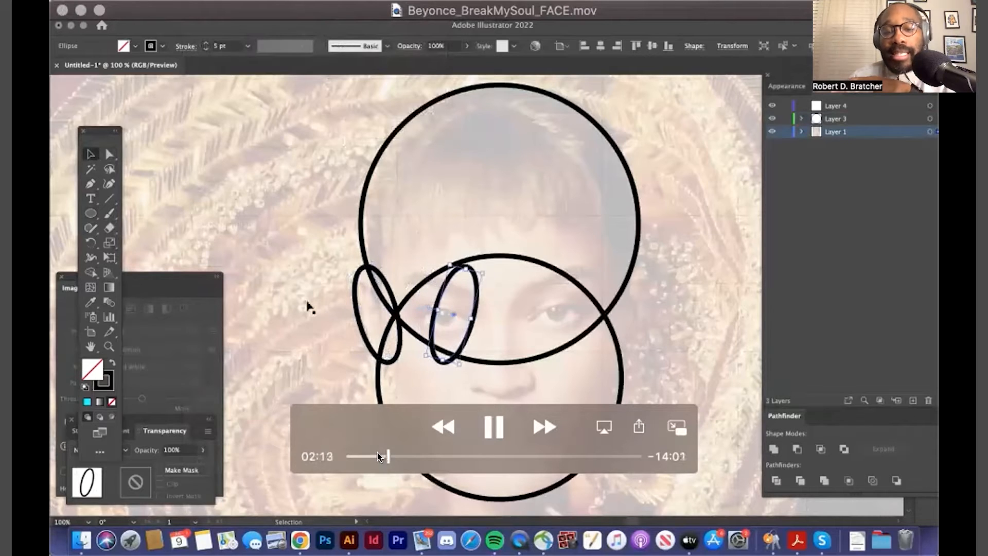
left_click_drag(383, 453, 384, 453)
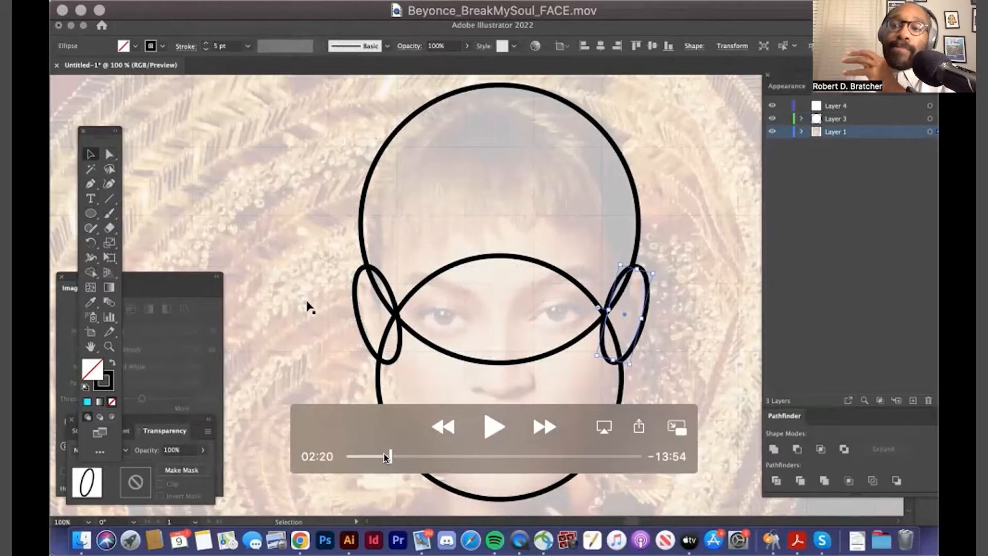
key("space")
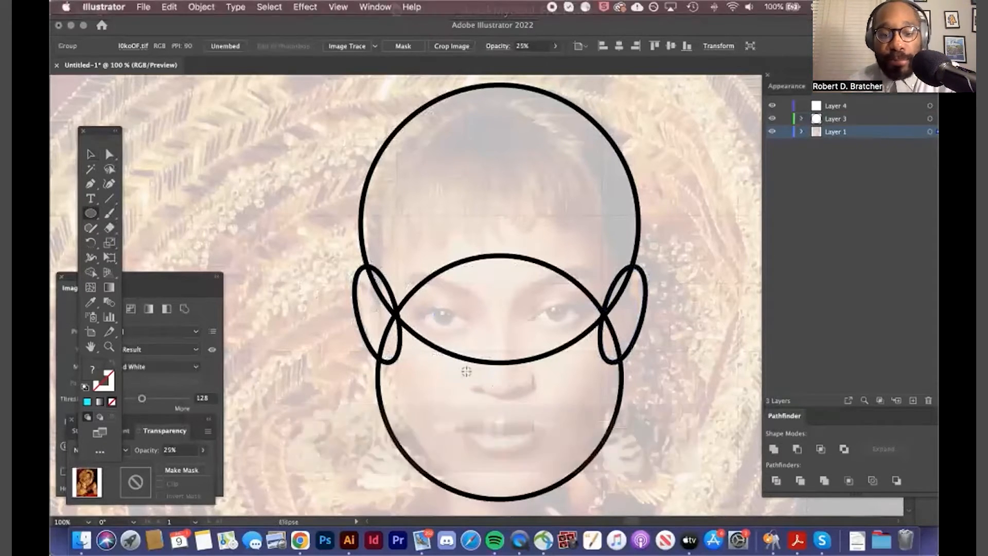
Skim the recording through the head construction and Shape Builder stage to the Layer 3 colour change
left_click_drag(395, 455, 412, 455)
left_click_drag(414, 452, 426, 452)
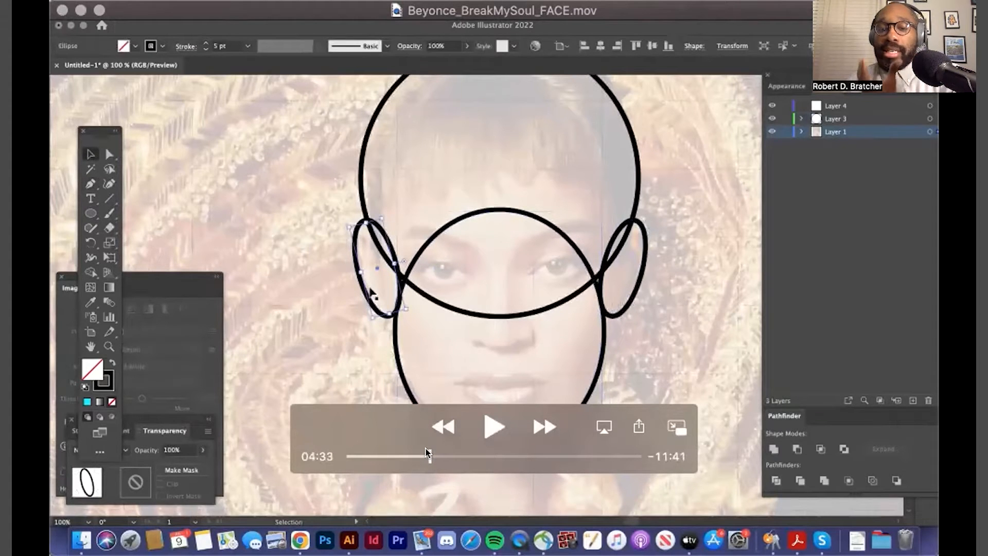
left_click_drag(425, 448, 460, 447)
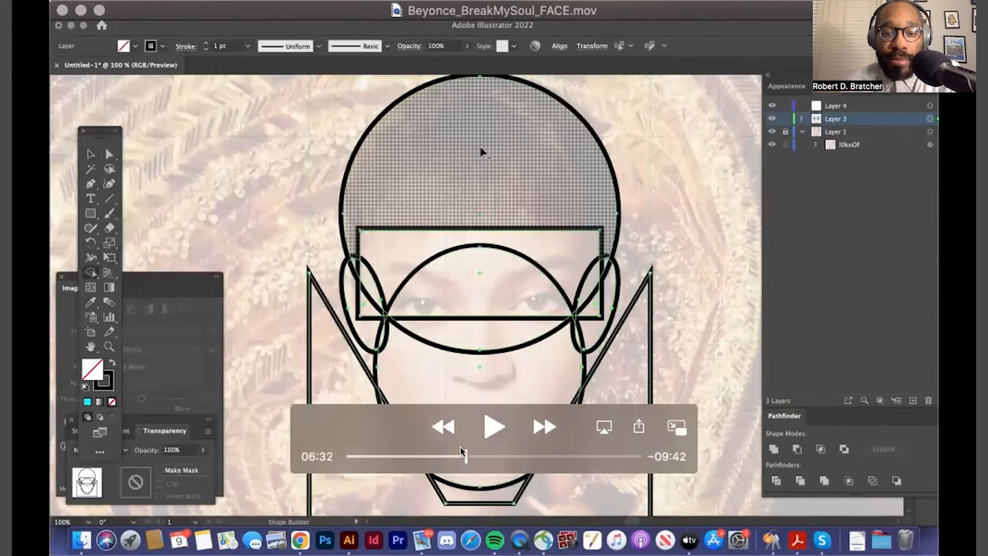
key("space")
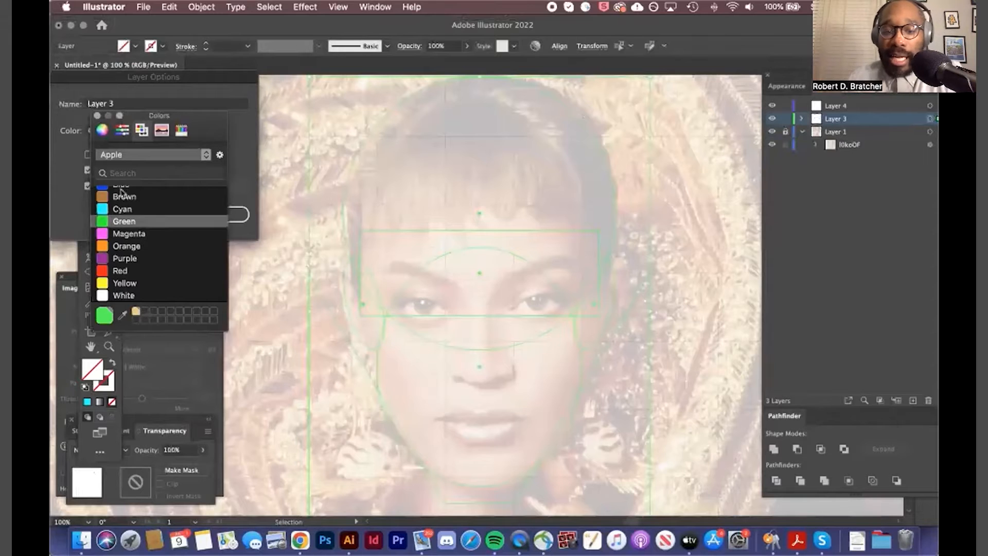
mouse_move(415, 502)
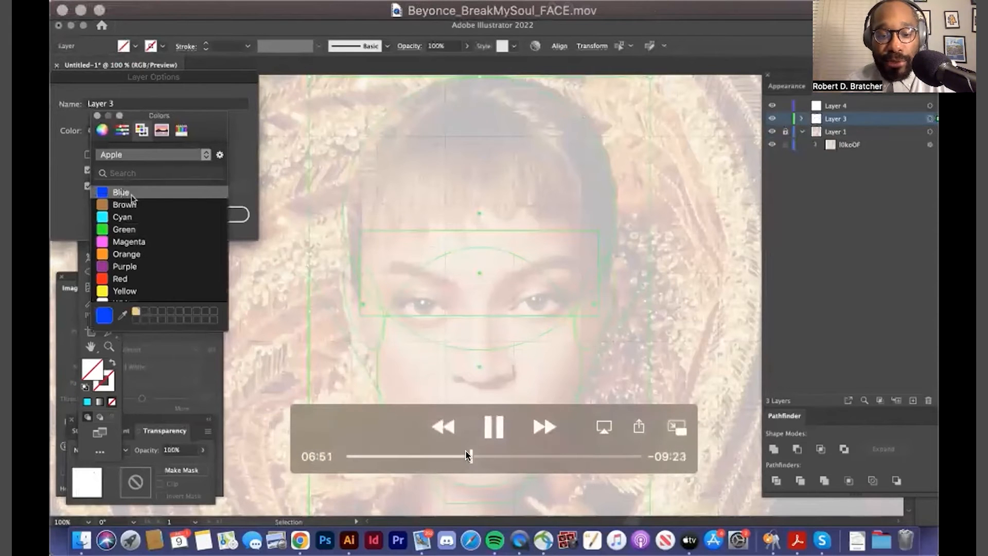
left_click_drag(468, 455, 471, 453)
key("space")
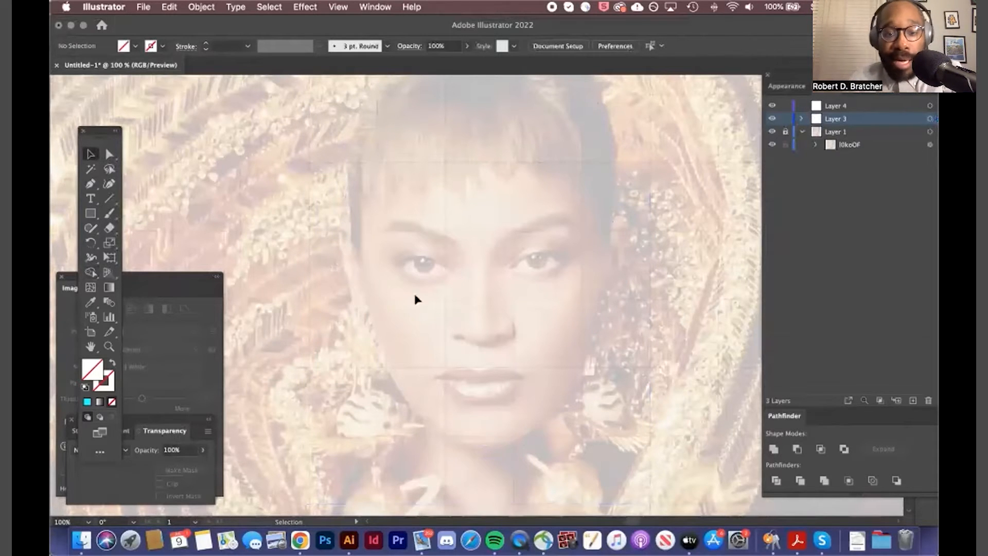
Review the recording from the merged head outline to the black hair shape at about 10:34
mouse_move(422, 487)
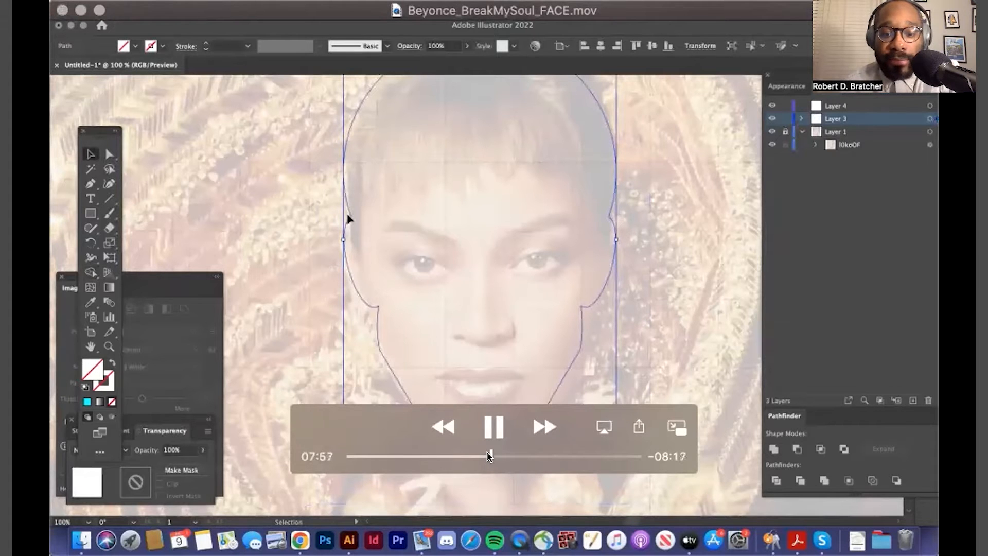
left_click_drag(488, 455, 504, 456)
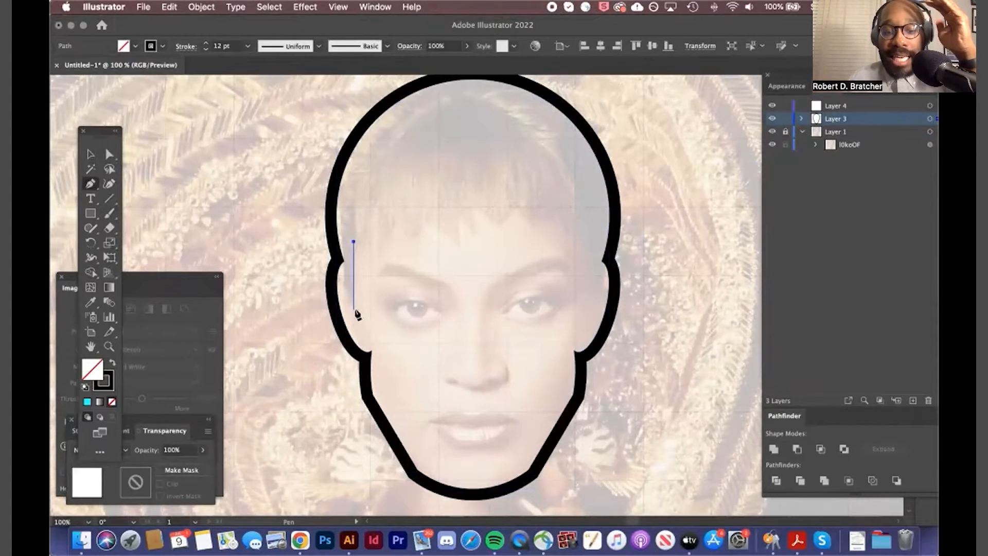
key("space")
left_click_drag(501, 453, 534, 455)
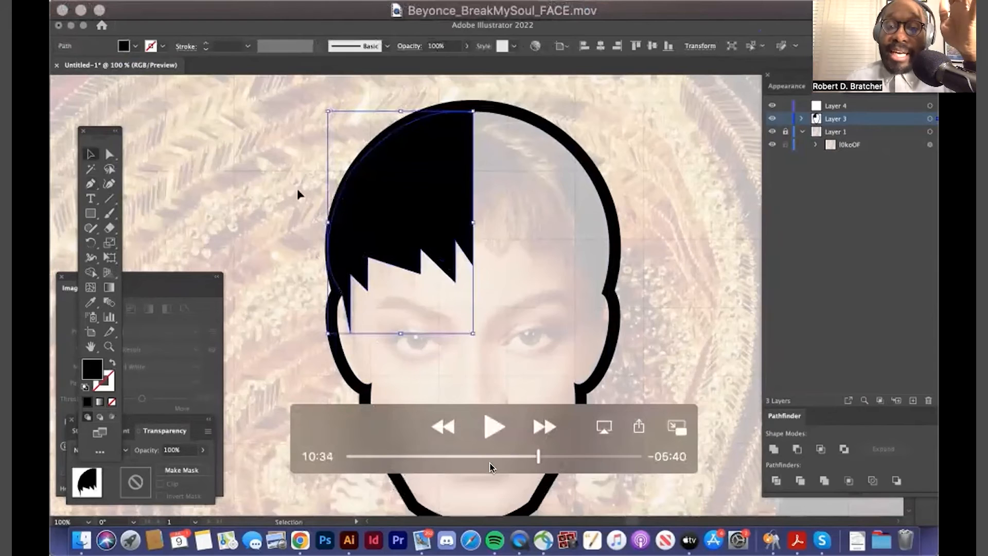
left_click(493, 428)
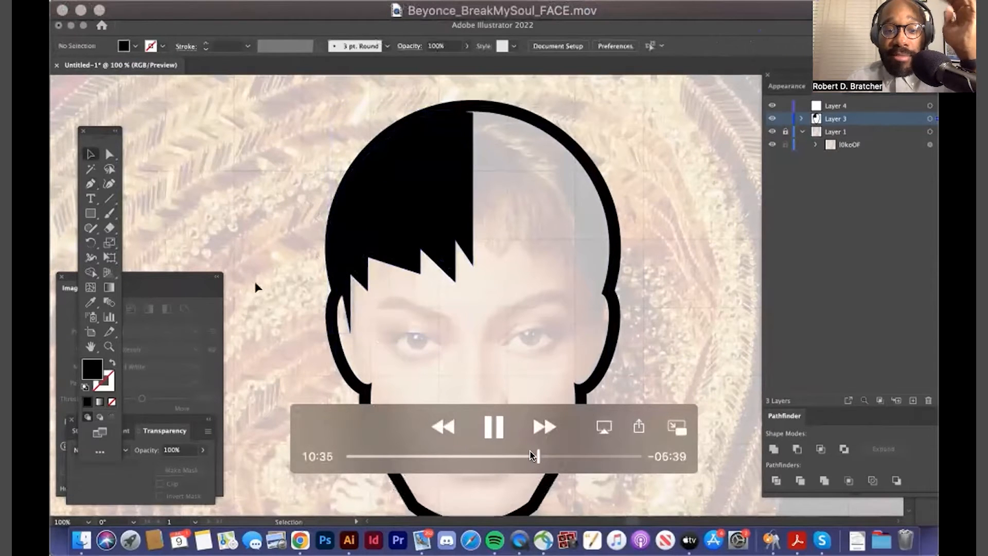
Review how the eye, brow, nose and lips are drawn on one side and mirrored to complete the face
left_click_drag(535, 453, 560, 453)
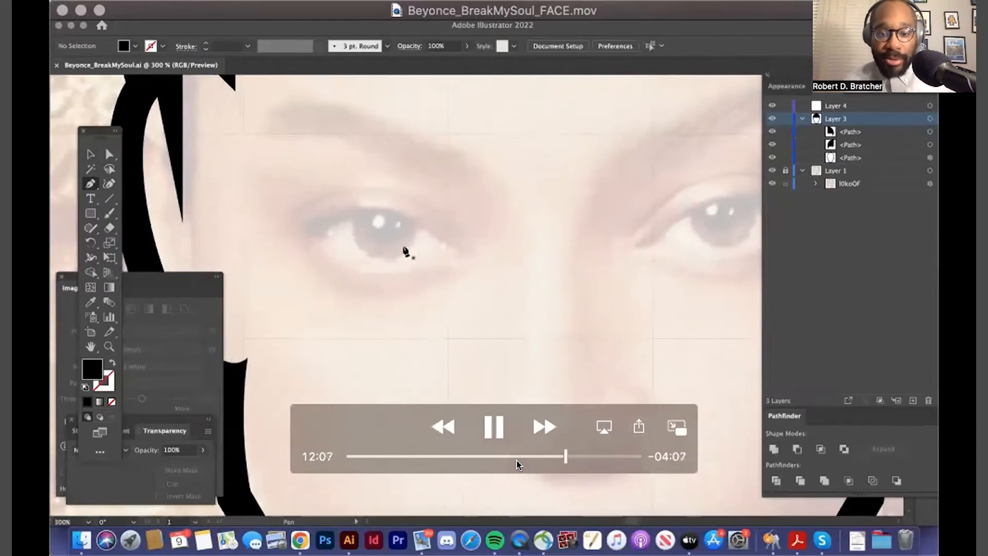
left_click_drag(562, 451, 601, 453)
key("space")
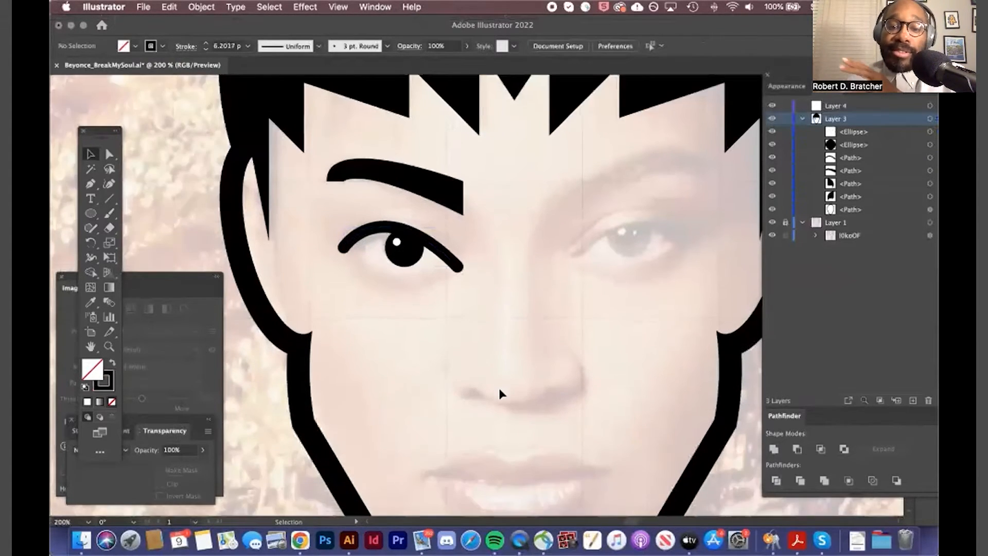
mouse_move(619, 474)
left_click_drag(606, 453, 619, 453)
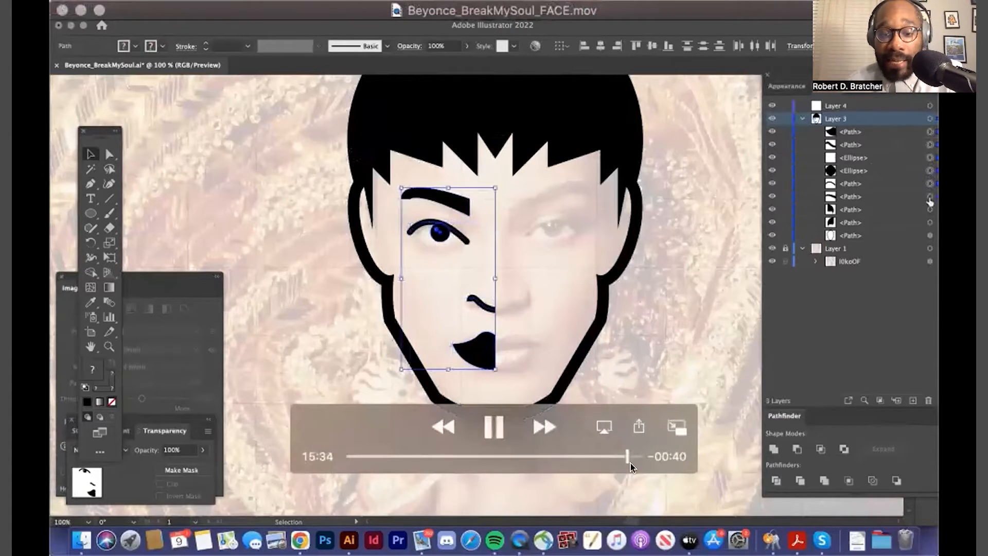
key("space")
left_click_drag(622, 451, 632, 450)
key("space")
key("space")
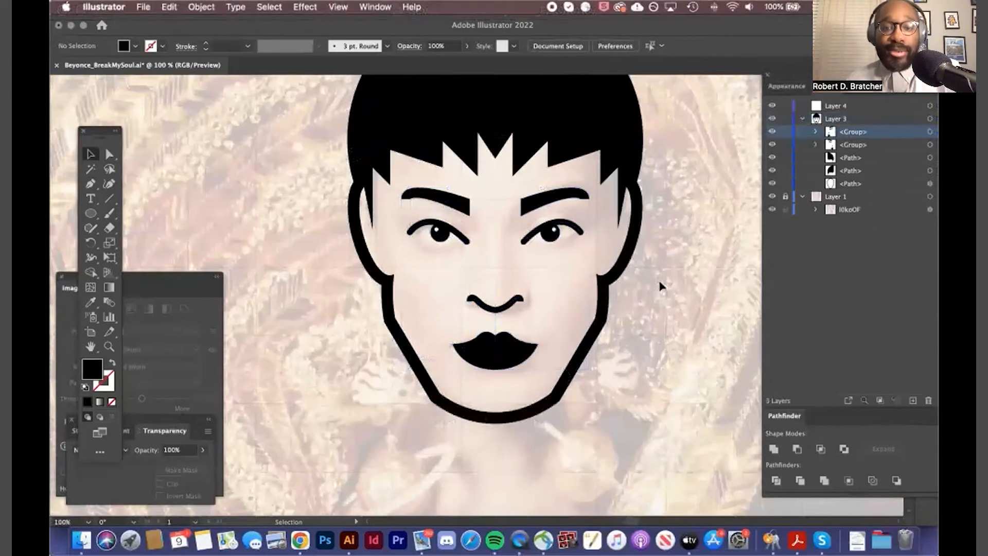
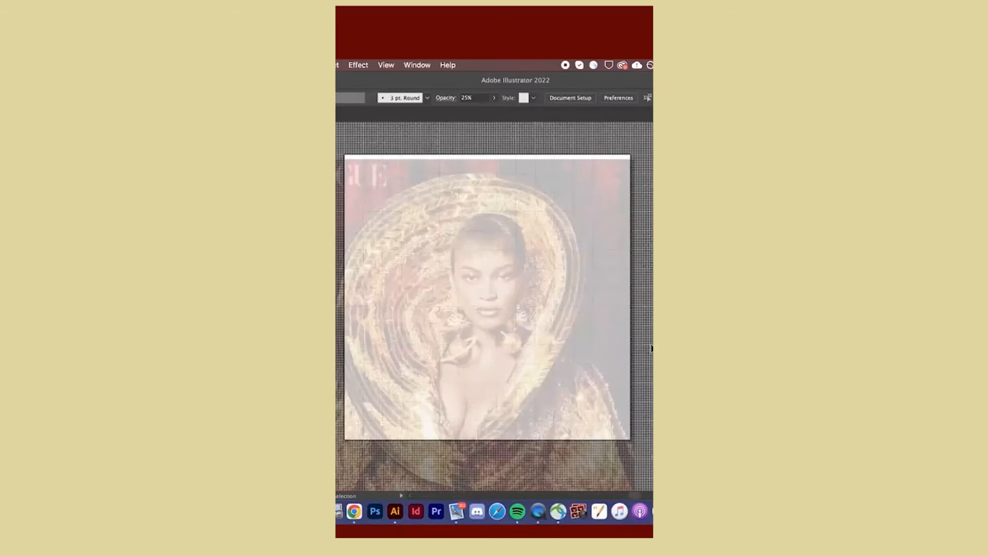
scroll(652, 348, "down", 1)
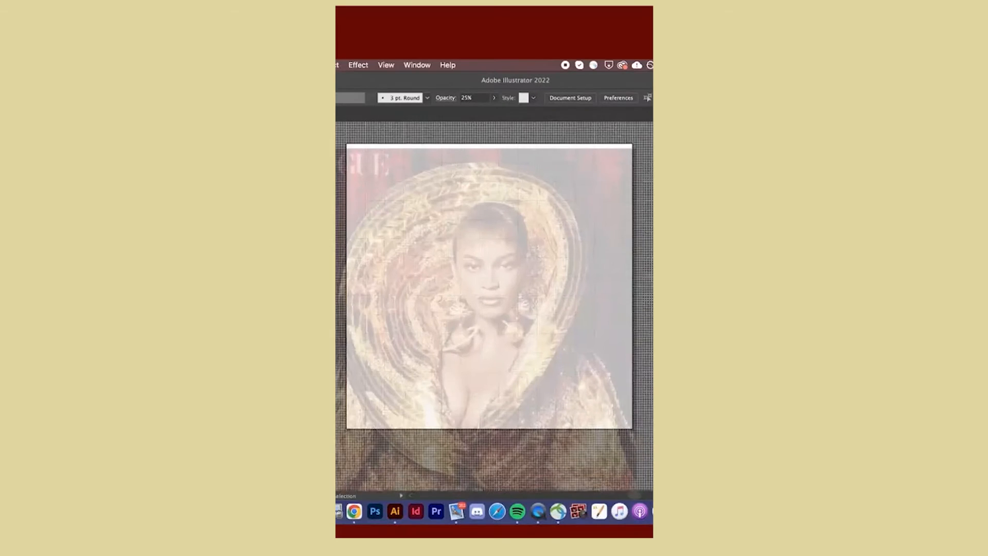
key("super+plus")
scroll(646, 309, "up", 2)
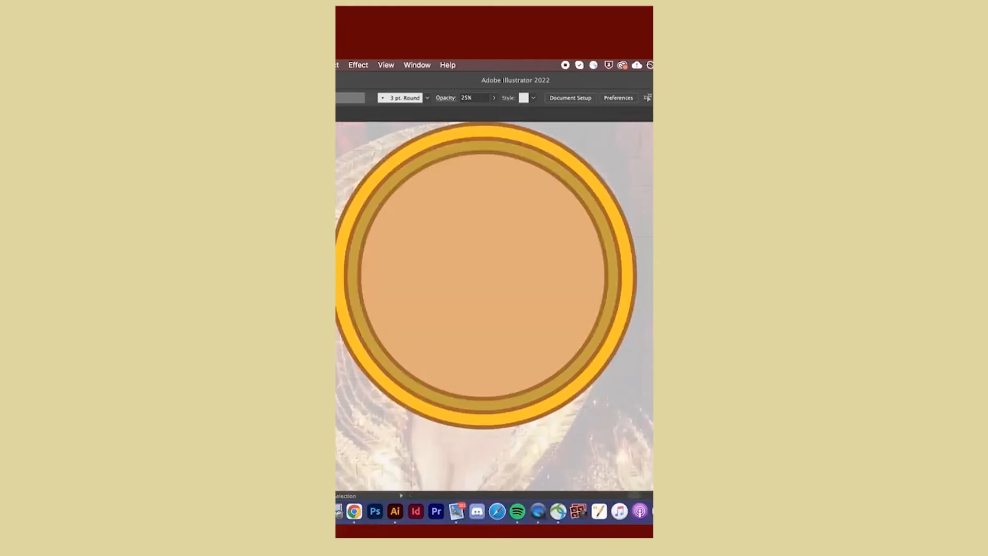
scroll(493, 306, "up", 2)
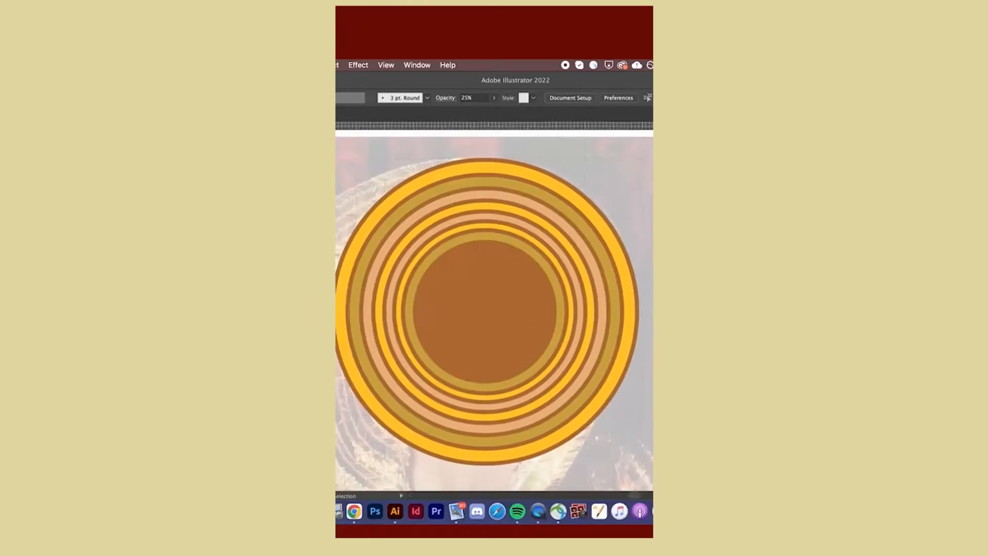
scroll(493, 307, "left", 1)
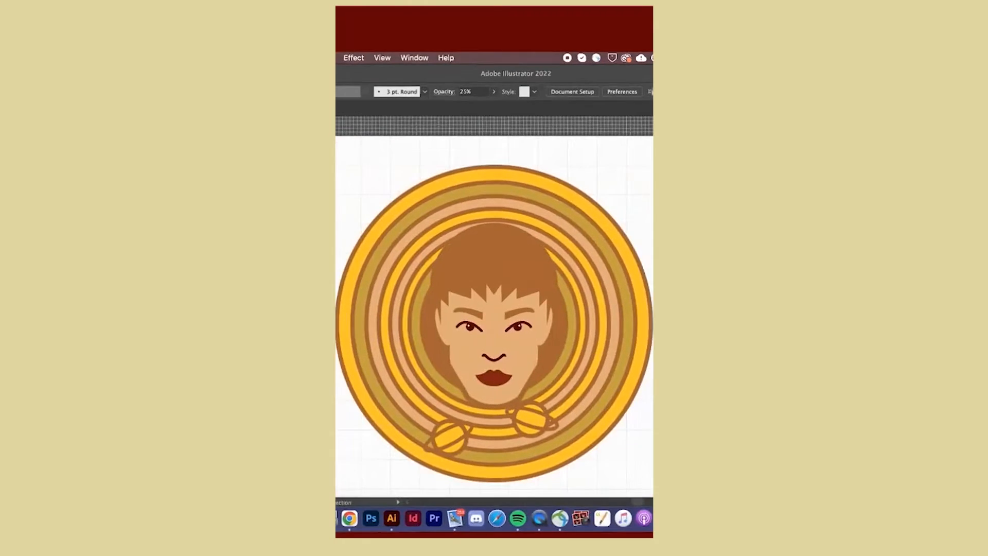
key("super+minus")
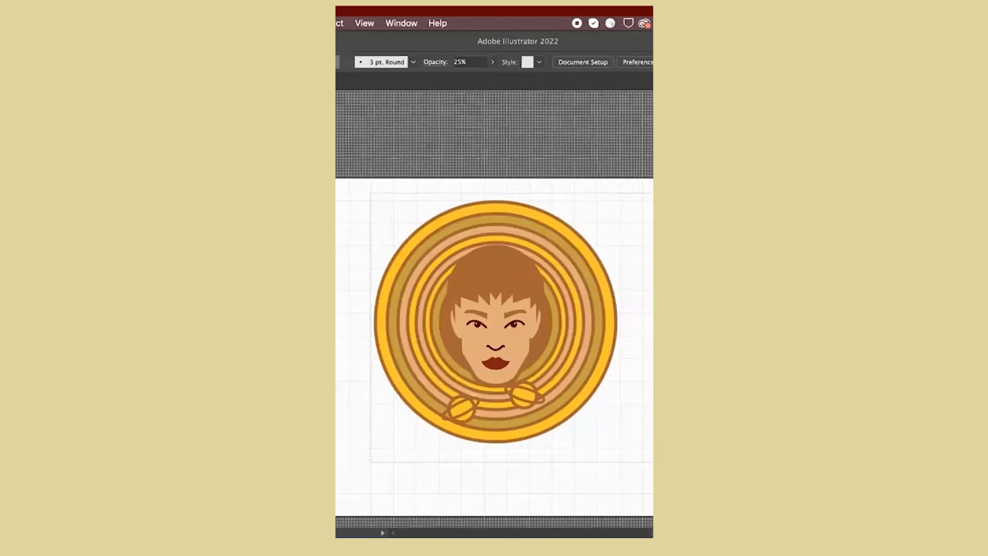
key("super+a")
key("v")
key("super+shift+a")
scroll(494, 306, "down", 2)
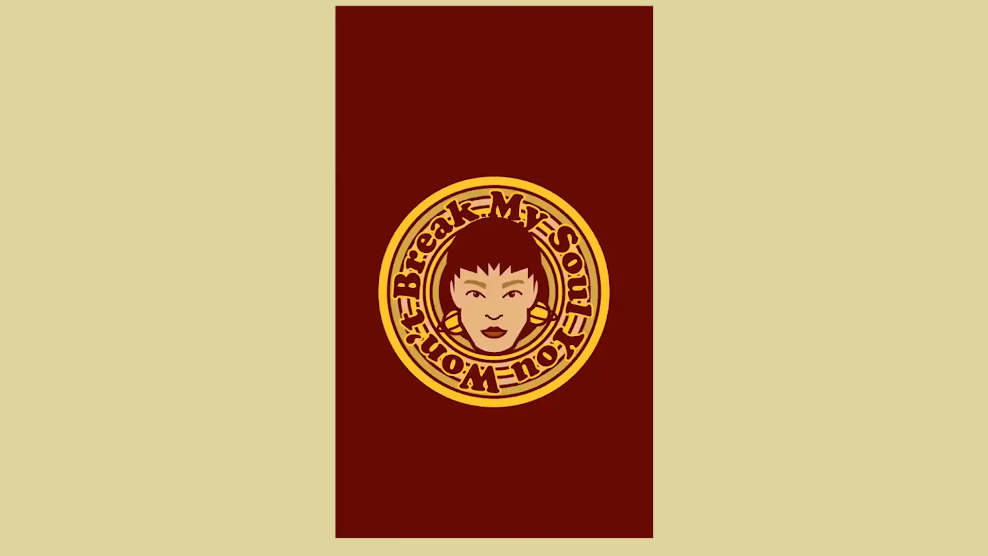
Pause the recording at the close-up of the finished Break My Soul badge
mouse_move(435, 513)
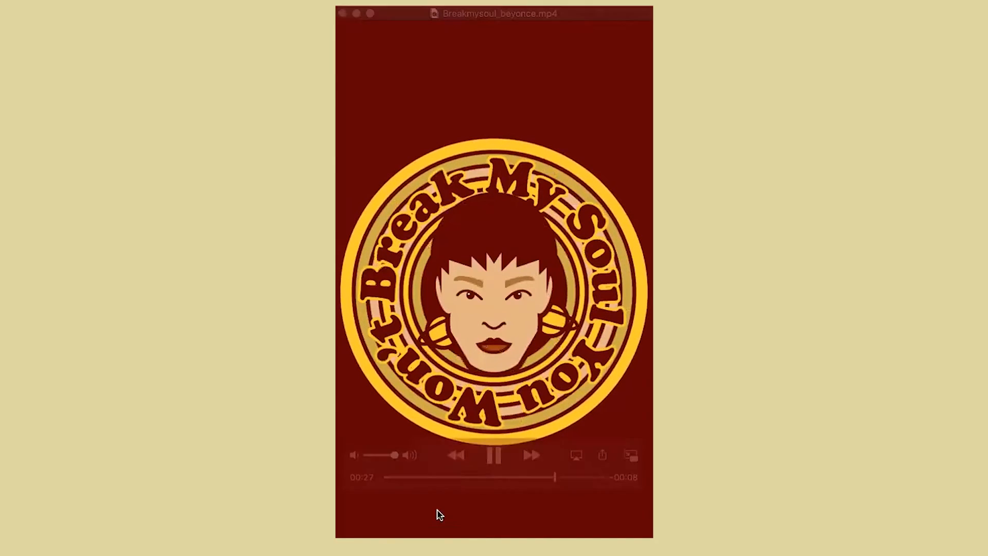
left_click(492, 454)
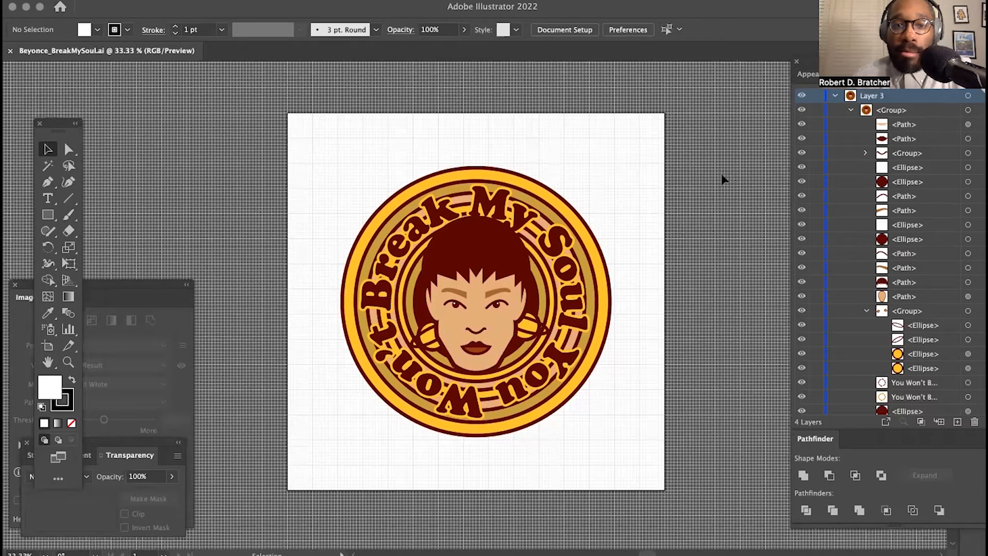
Switch to Adobe Illustrator, inspect the badge group's objects in Layer 3, and toggle the visibility of its two circular text objects
scroll(668, 180, "up", 2)
scroll(667, 180, "down", 1)
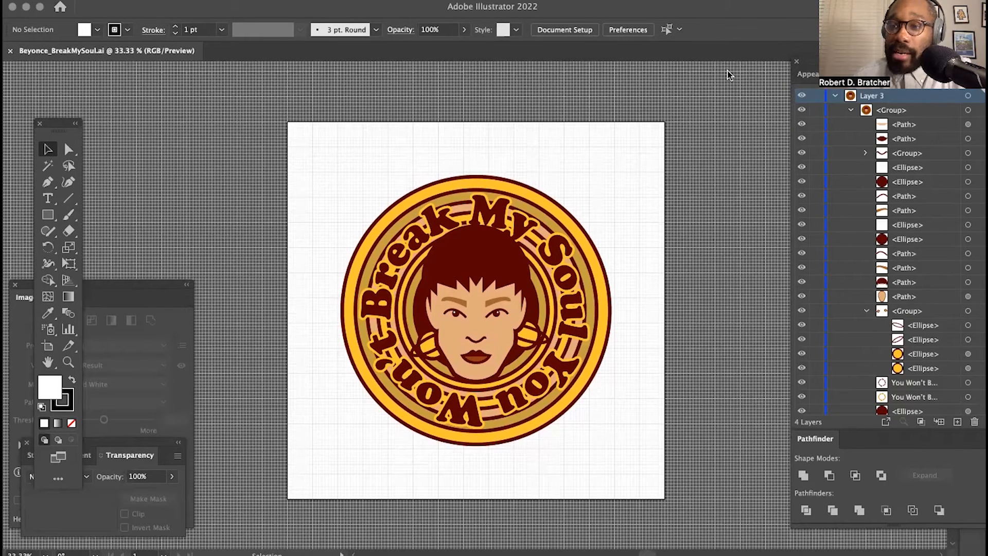
left_click(850, 110)
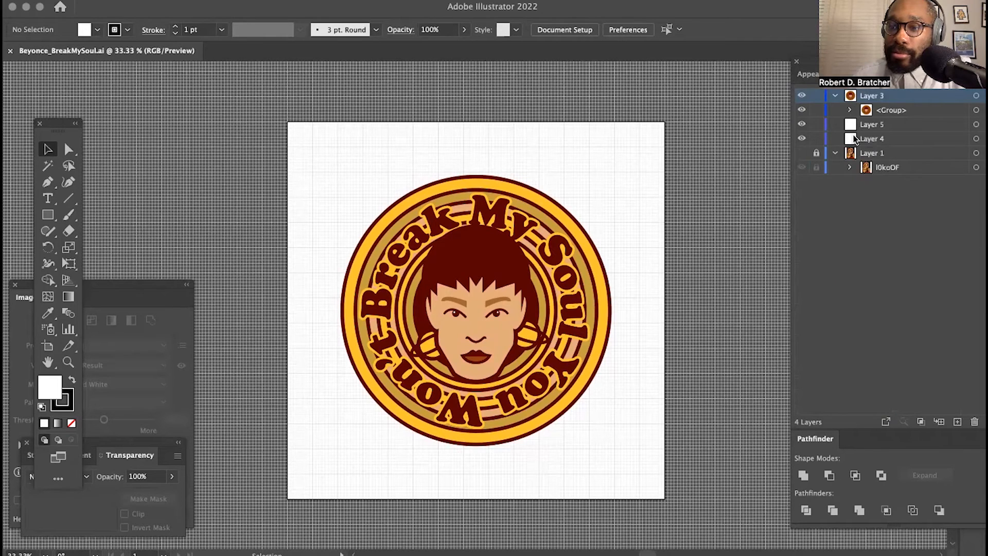
left_click(850, 111)
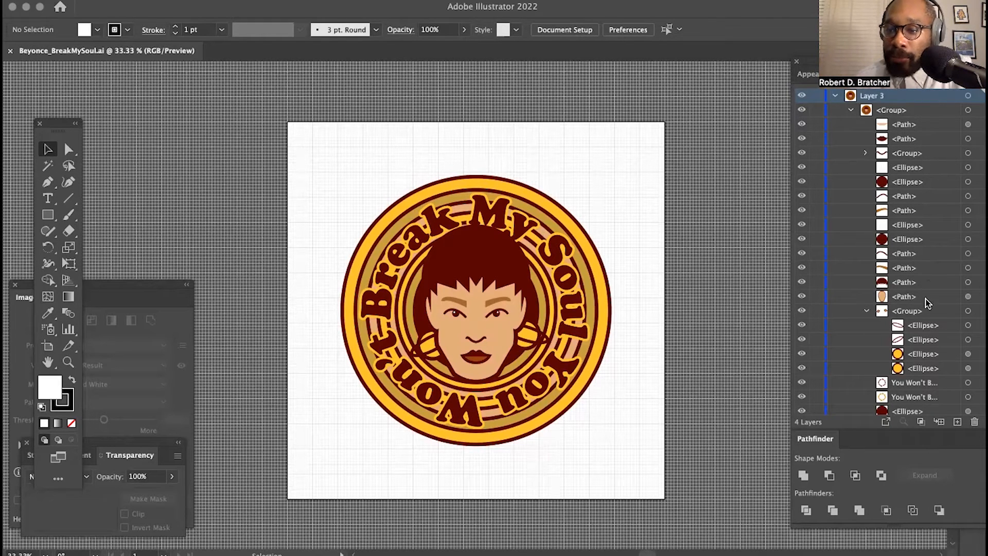
scroll(927, 300, "down", 3)
scroll(927, 301, "down", 3)
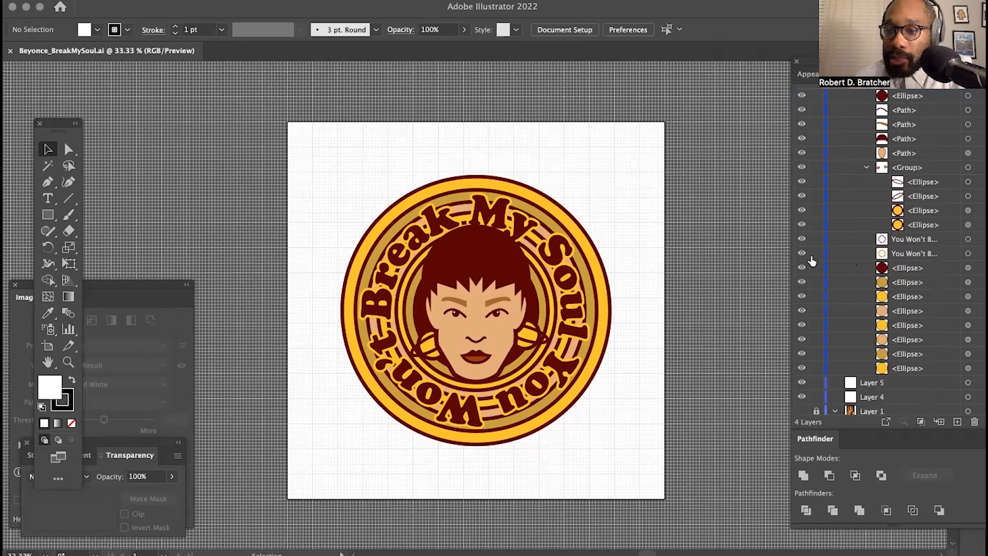
left_click(800, 254)
left_click(800, 254)
left_click(801, 239)
left_click(801, 240)
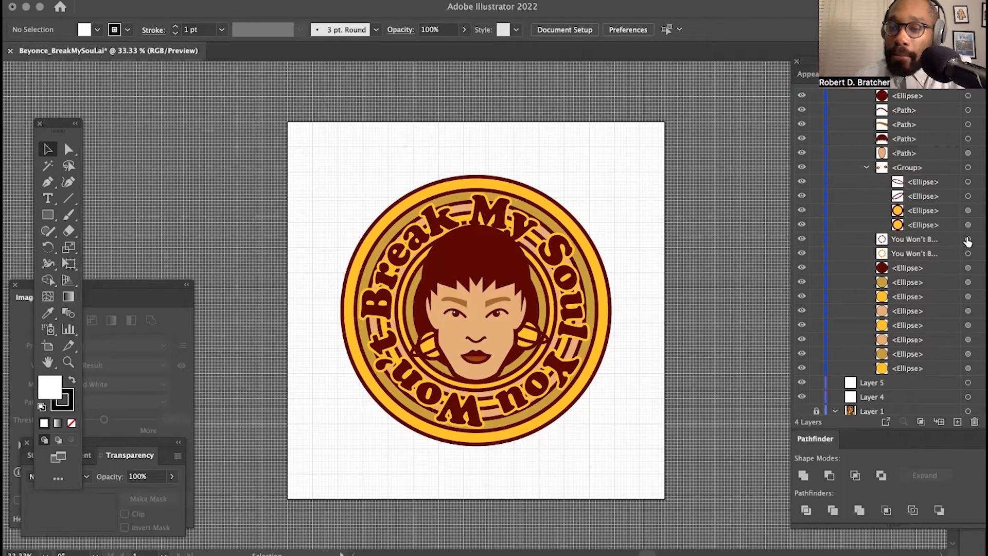
Select the badge's dark red circular text to examine its type path, and deselect it
left_click(968, 239)
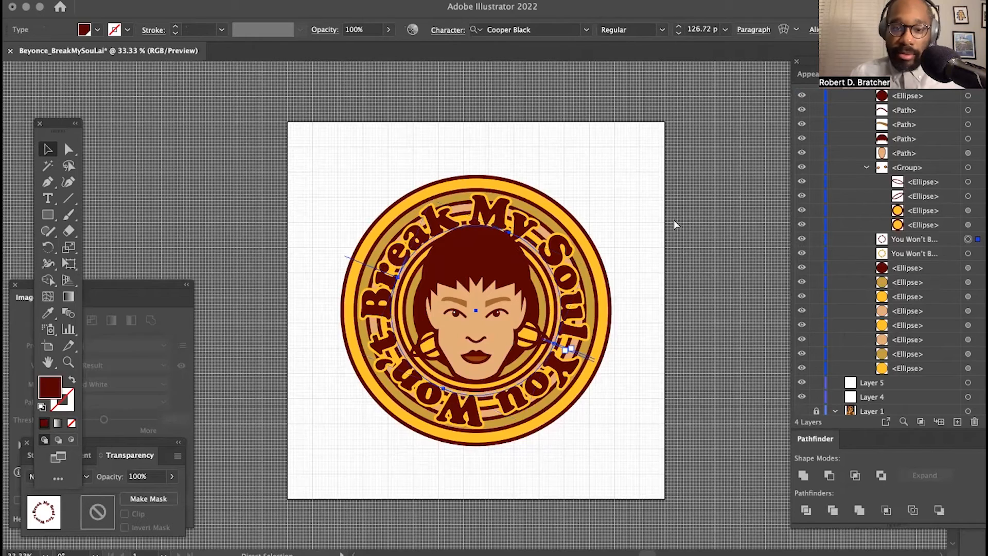
key("super+equal")
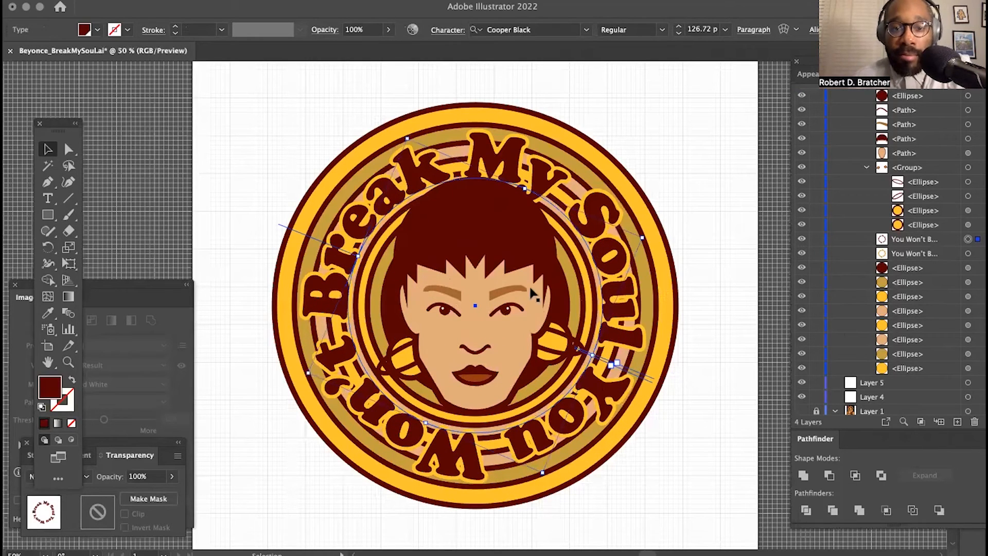
left_click(356, 113)
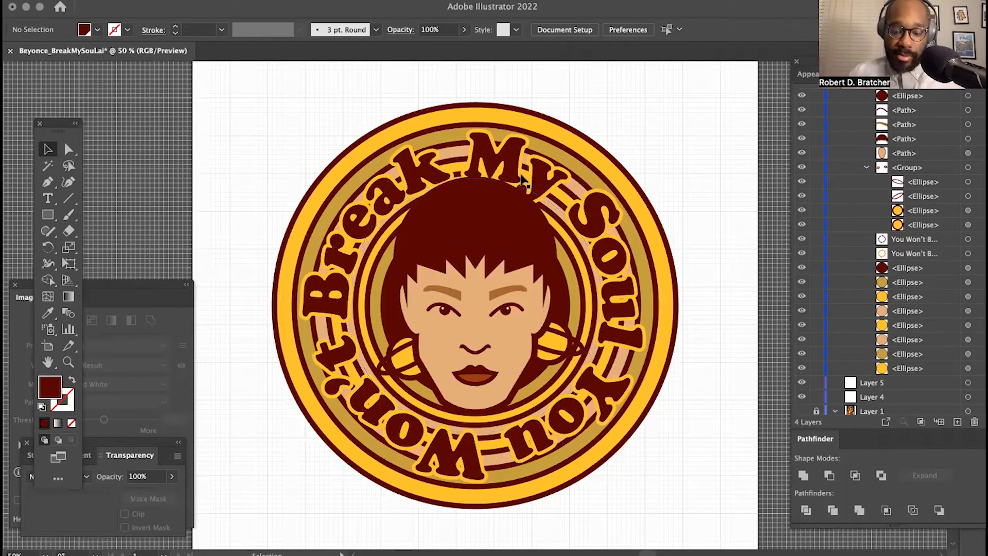
key("super+minus")
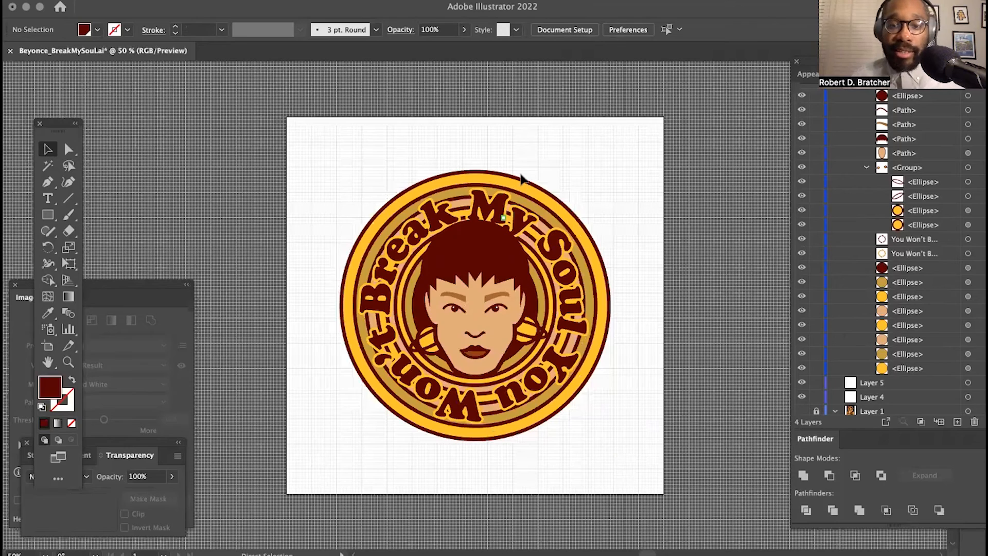
key("super+minus")
key("super+minus")
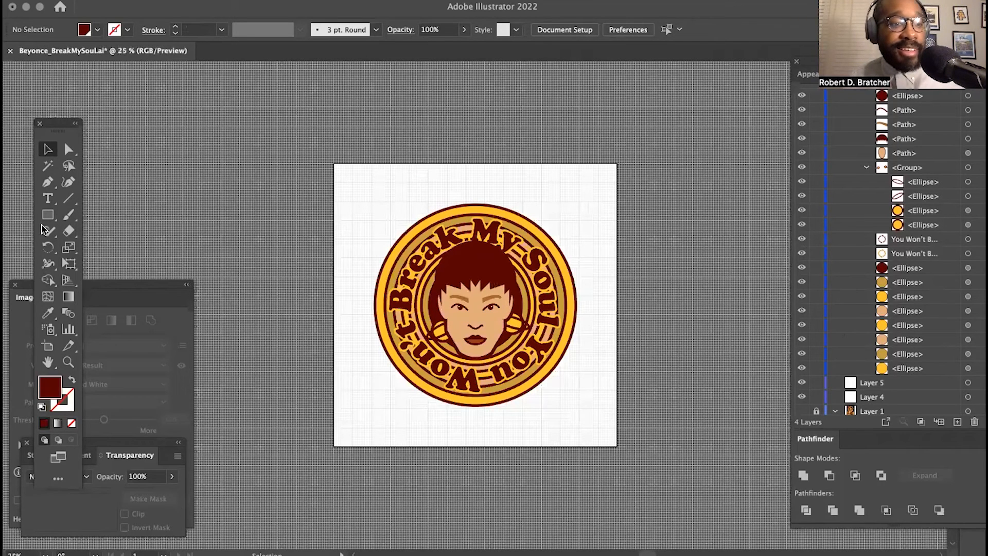
Hide Layer 3 and target the empty Layer 4 for drawing with the Ellipse tool
left_click_drag(48, 214, 98, 247)
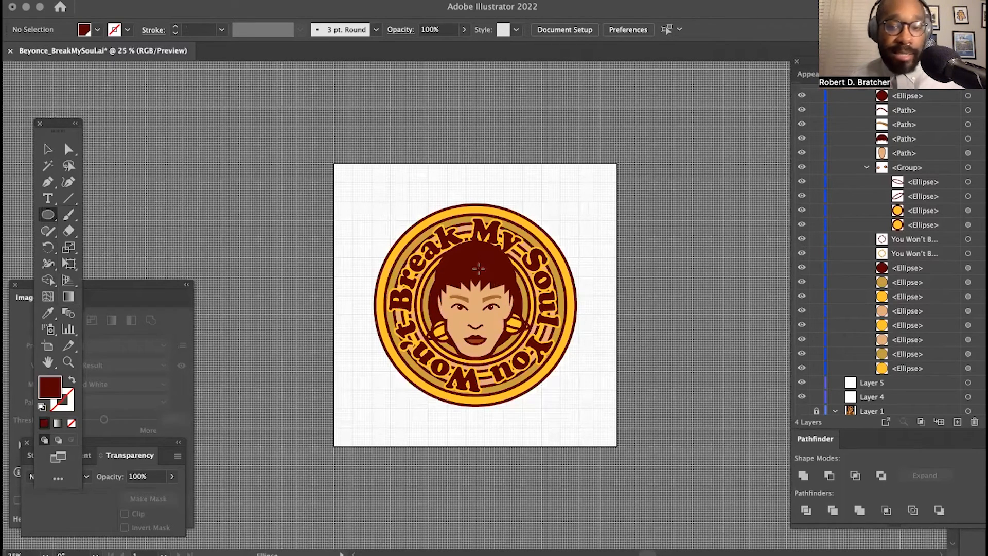
scroll(941, 178, "up", 5)
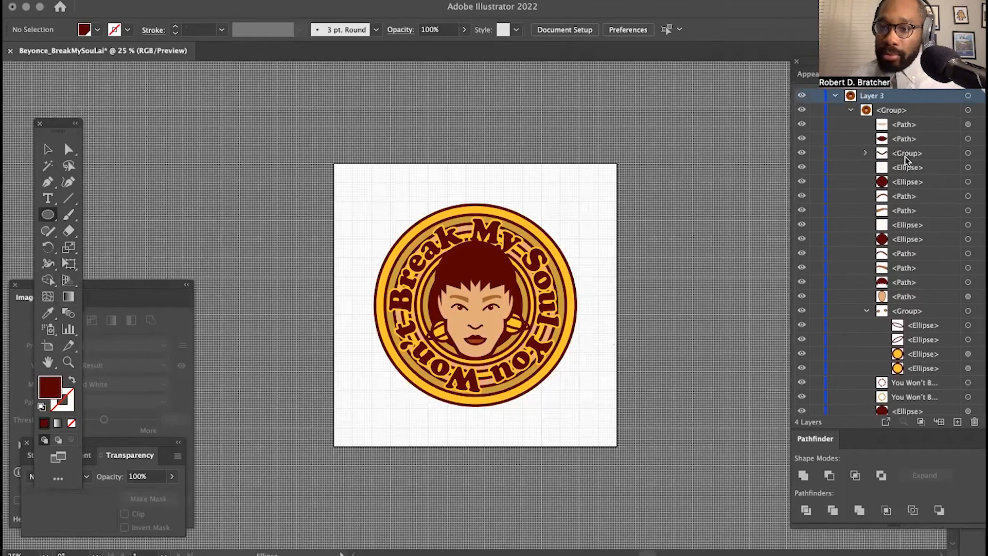
left_click(834, 96)
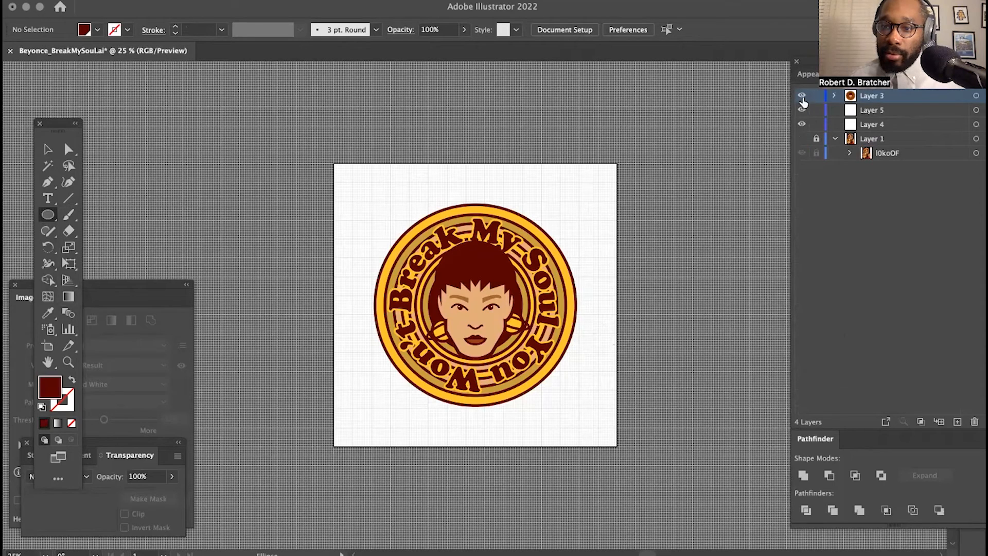
left_click(803, 98)
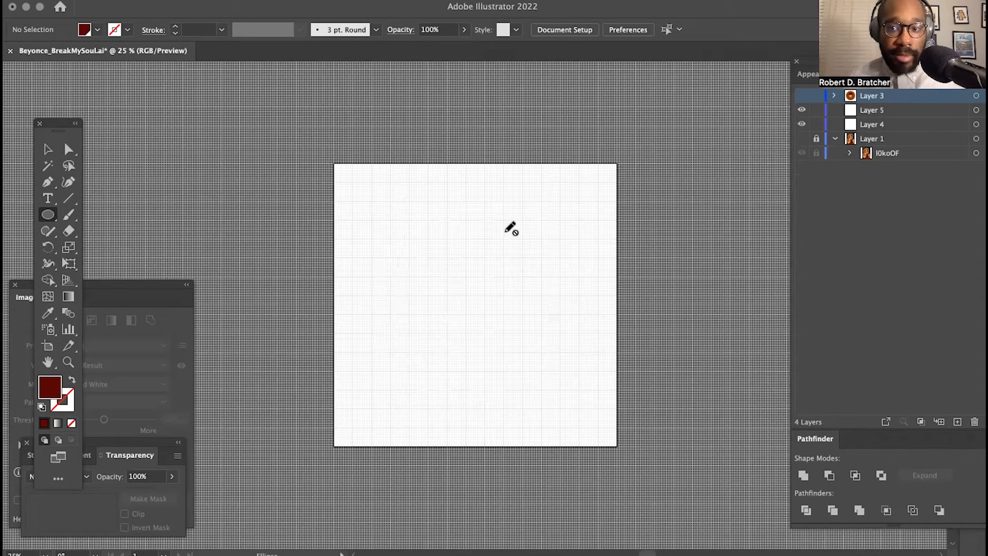
left_click(881, 110)
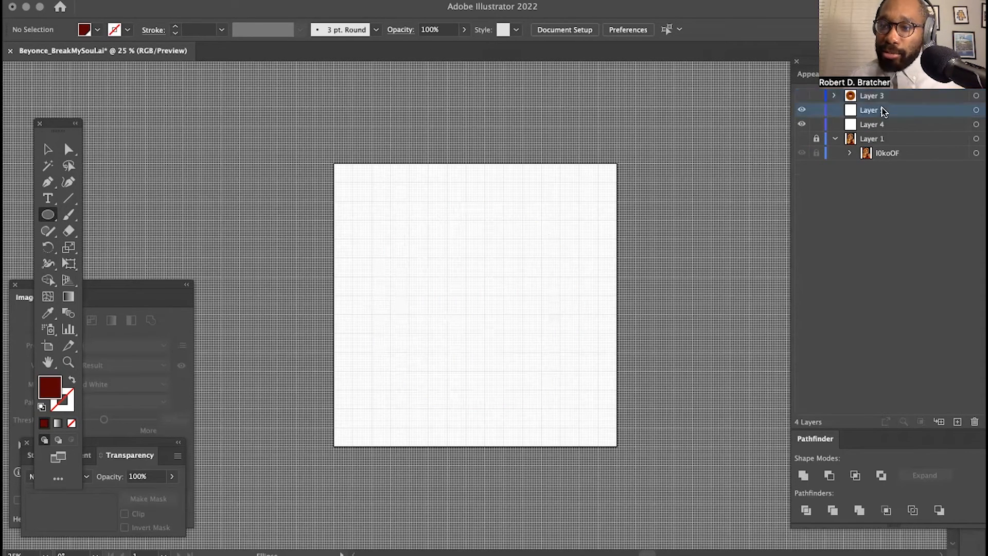
left_click(959, 127)
left_click(975, 124)
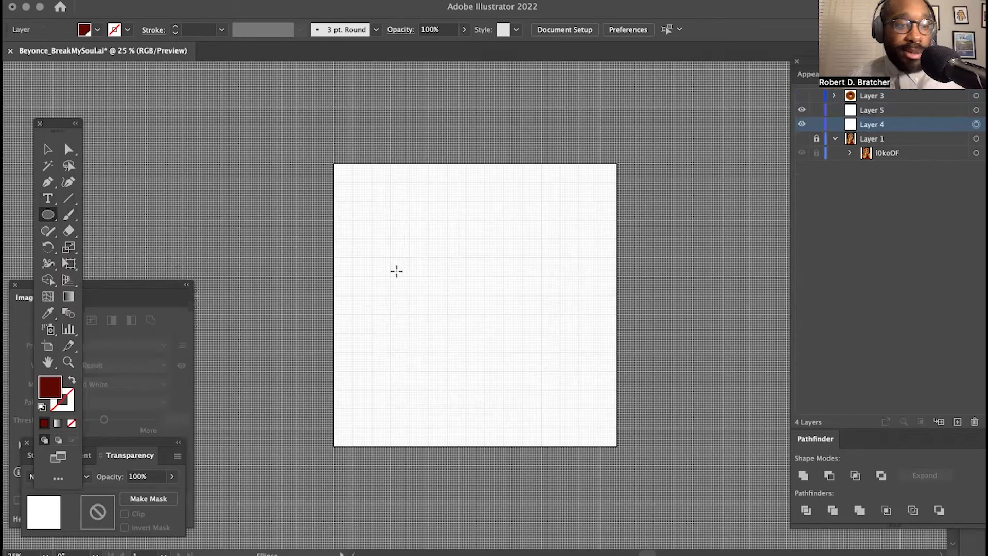
Draw a dark red circle about 630 px in diameter on Layer 4 and place it near the artboard's centre
left_click_drag(464, 294, 548, 323)
left_click(47, 151)
left_click_drag(504, 260, 514, 273)
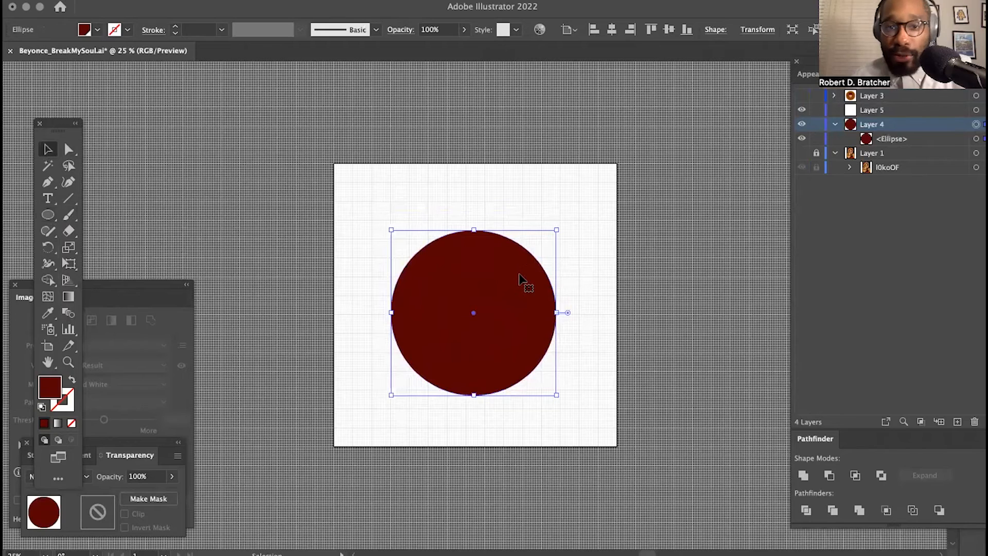
Turn the circle into a type path starting at its top point and enter the text TYPE WHATEVER
left_click_drag(64, 119, 311, 88)
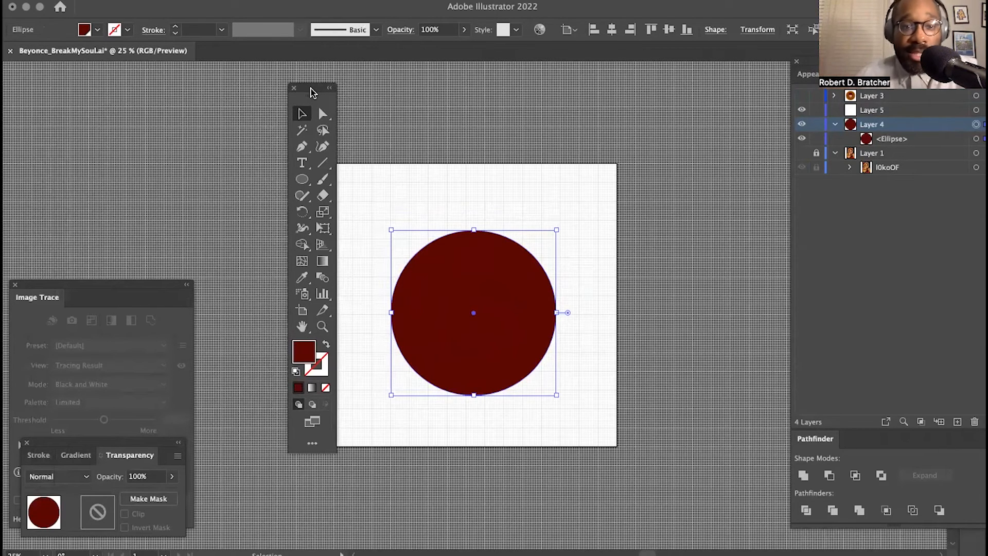
left_click(302, 166)
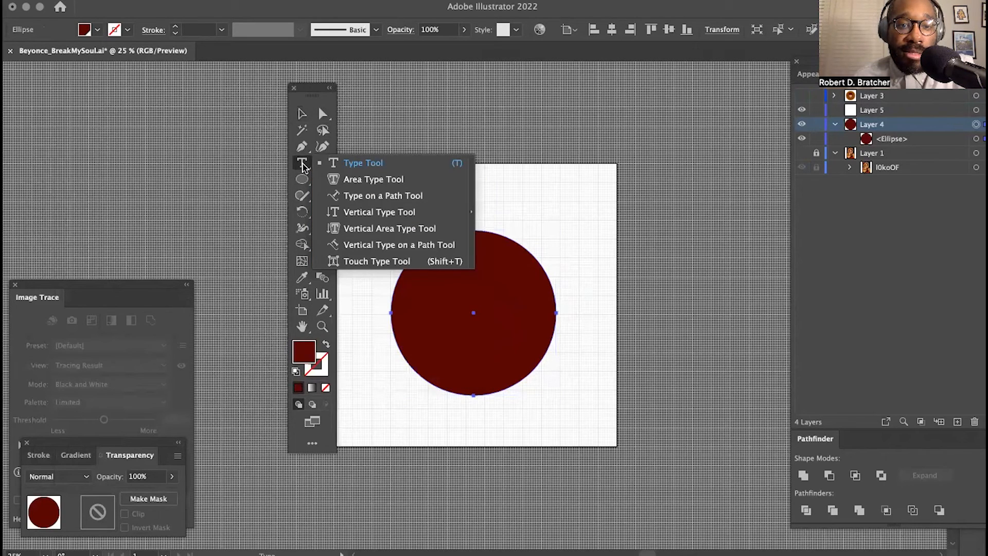
left_click(360, 197)
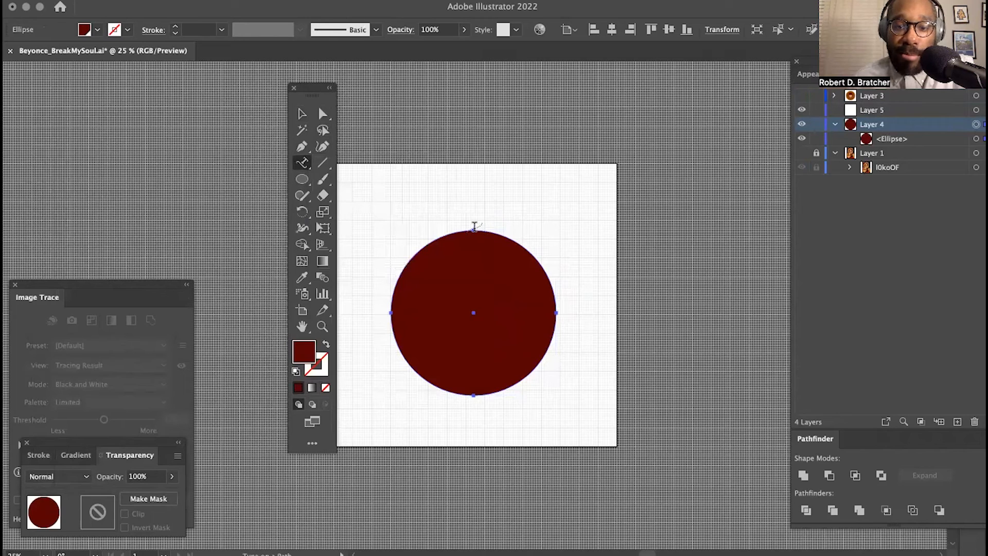
left_click(472, 227)
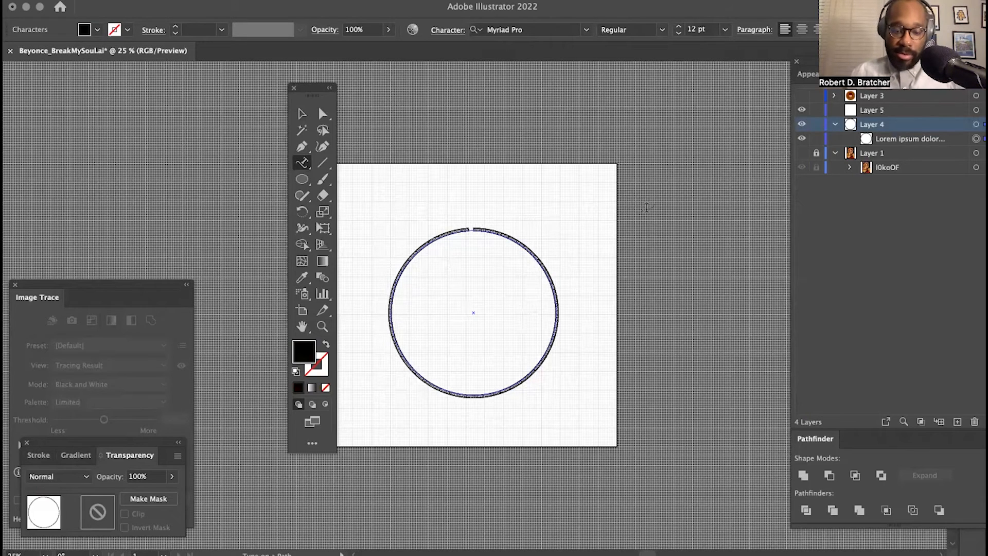
type("T")
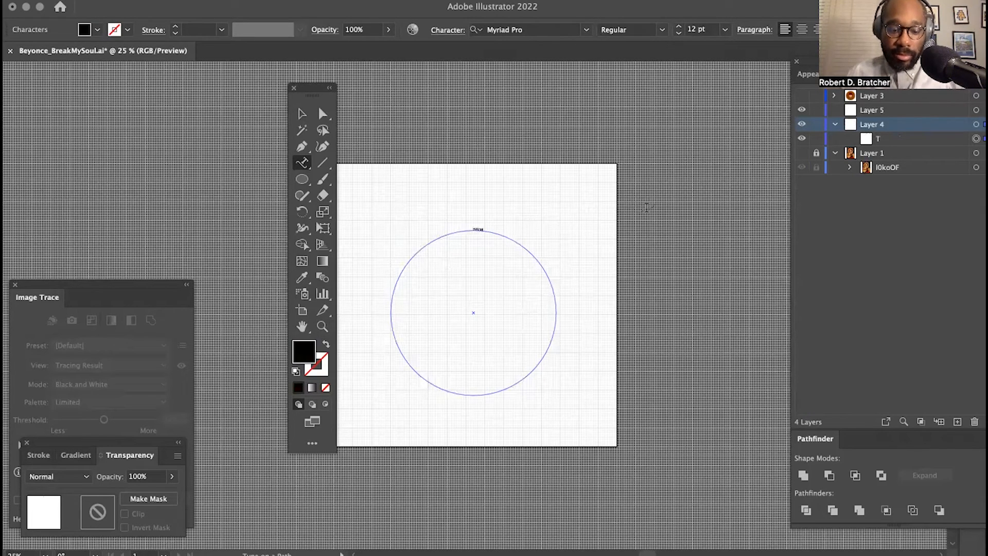
type("YPE WHA")
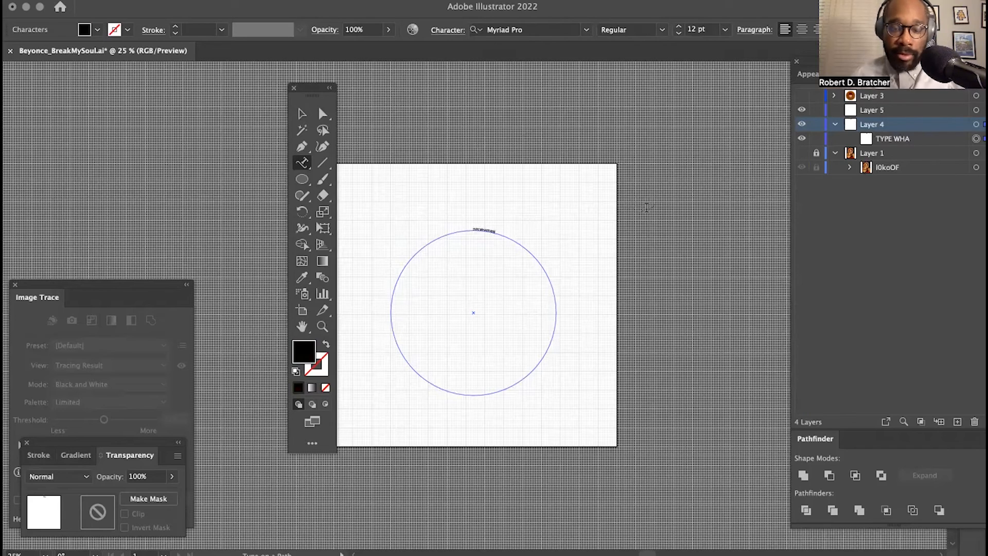
Set the font size of the circular TYPE WHATEVER text to 144 pt and finish editing it
left_click_drag(497, 230, 474, 229)
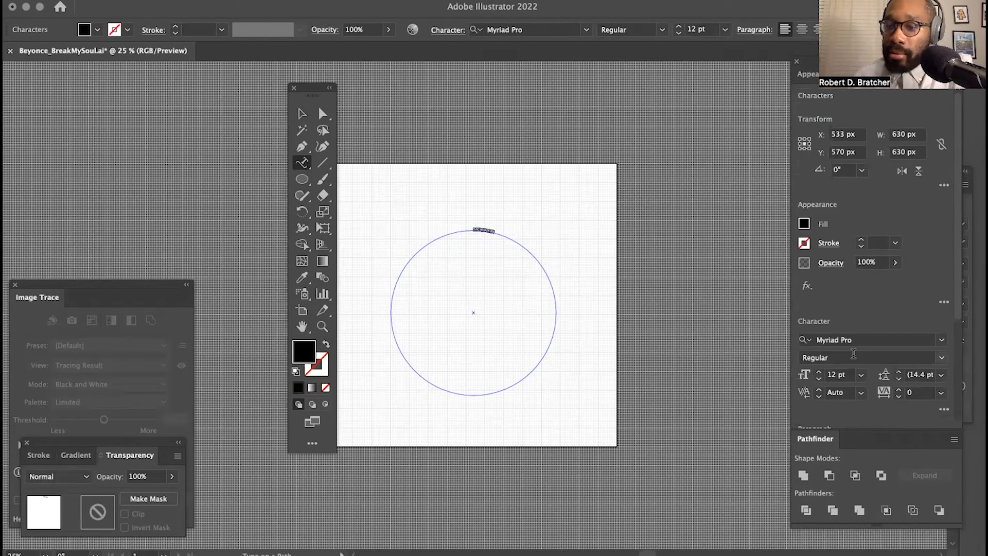
left_click(840, 374)
type("122")
key("Return")
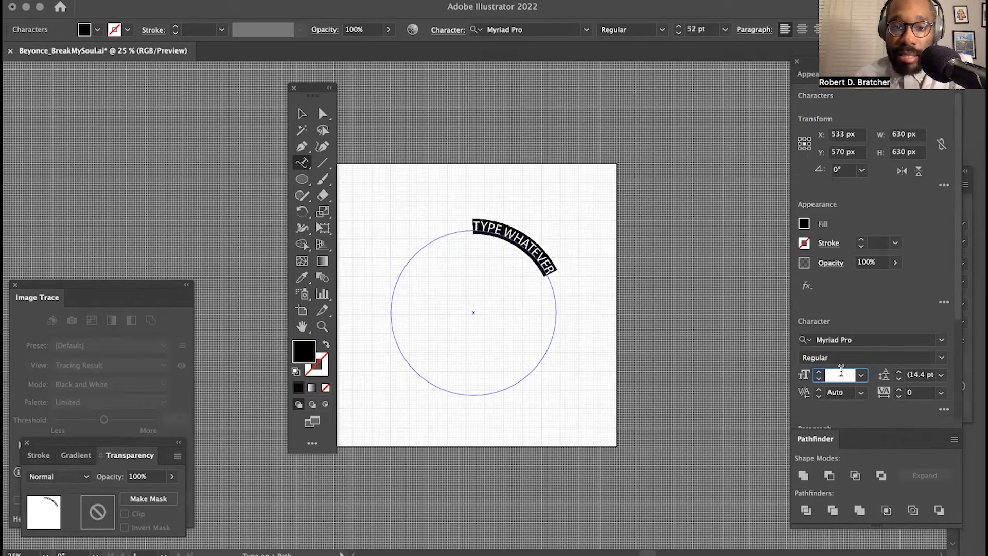
scroll(840, 370, "up", 20)
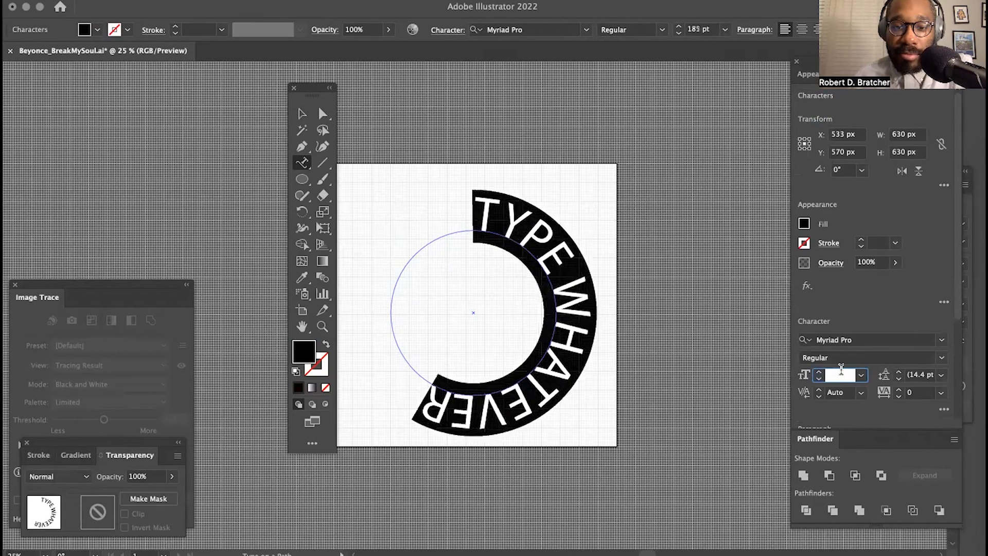
scroll(841, 371, "down", 20)
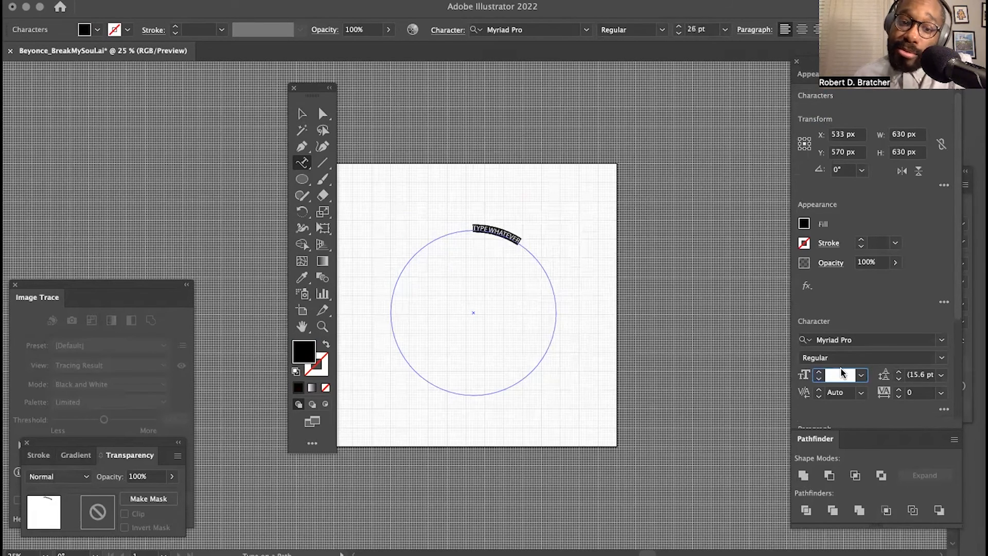
scroll(842, 371, "down", 13)
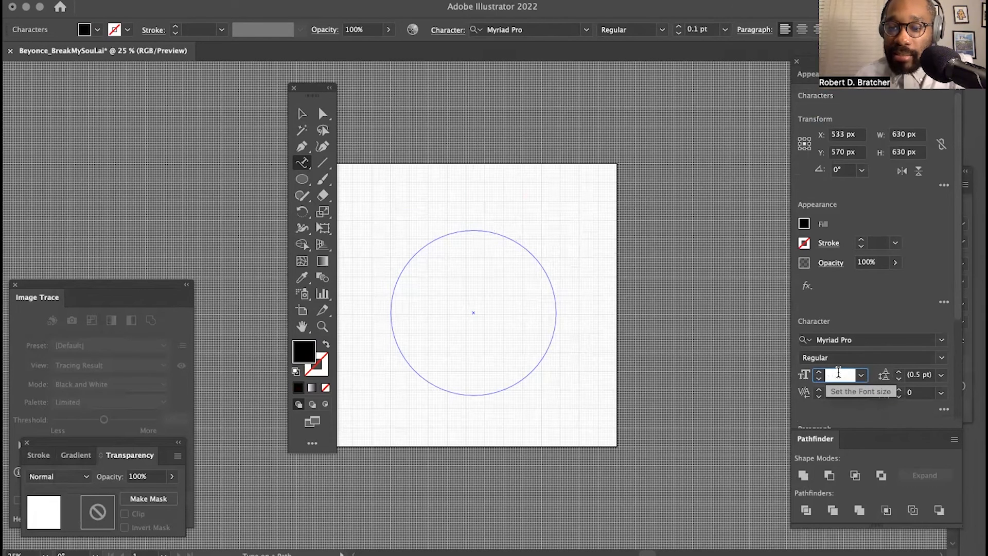
scroll(840, 372, "up", 9)
left_click(861, 375)
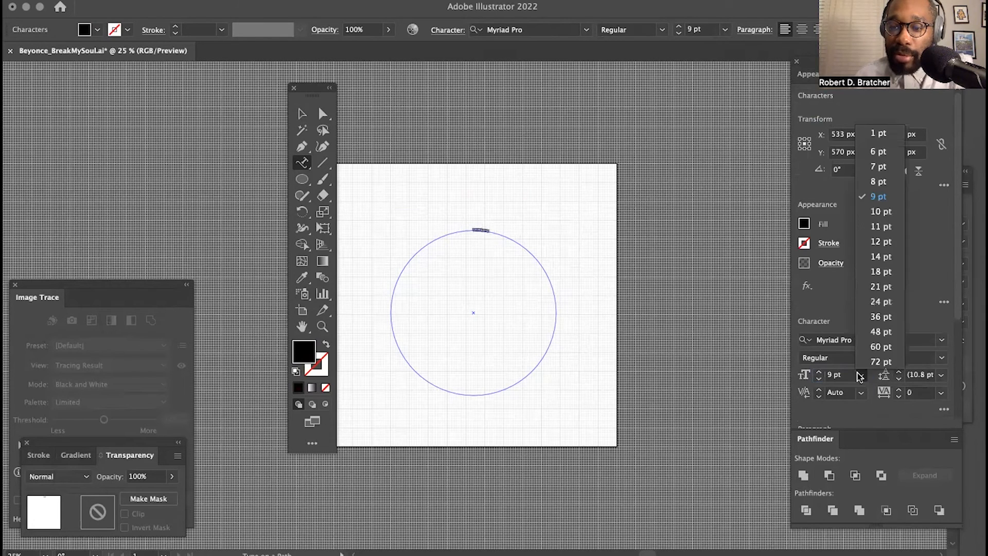
left_click(877, 361)
scroll(837, 372, "up", 4)
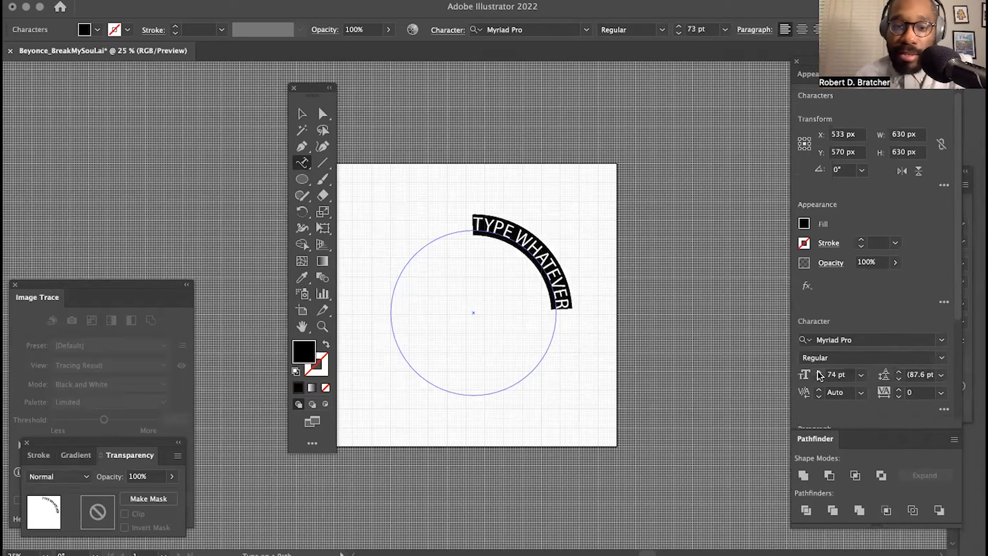
scroll(836, 372, "up", 20)
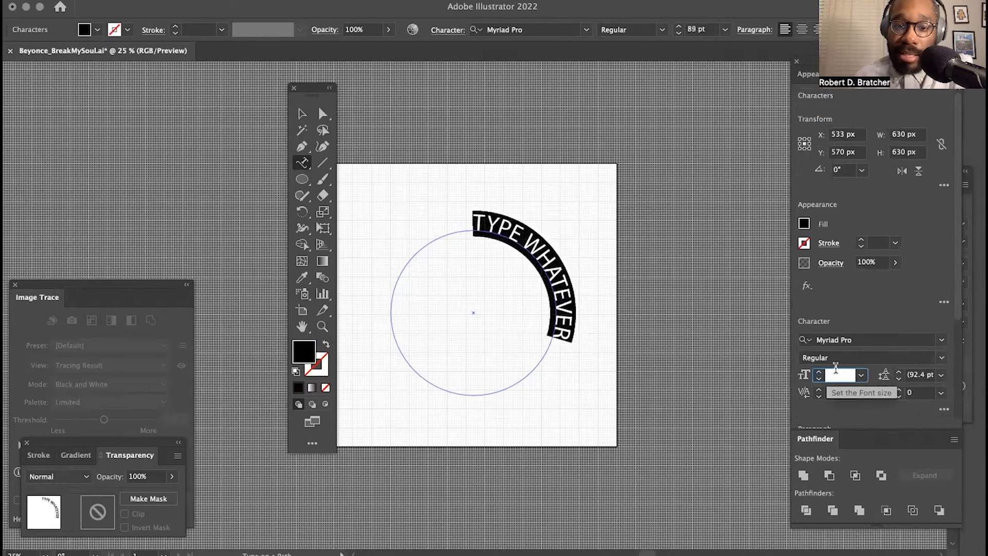
scroll(837, 371, "up", 20)
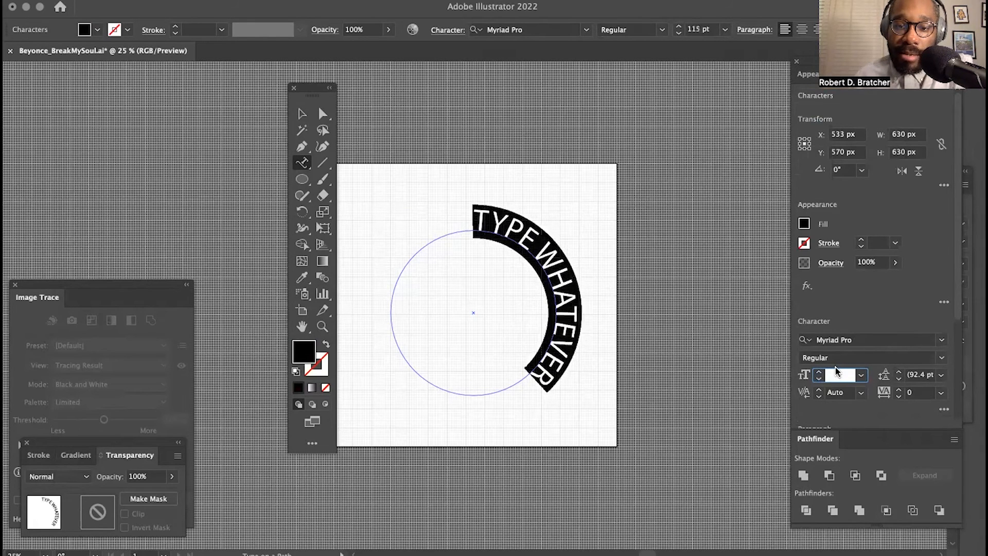
left_click(302, 114)
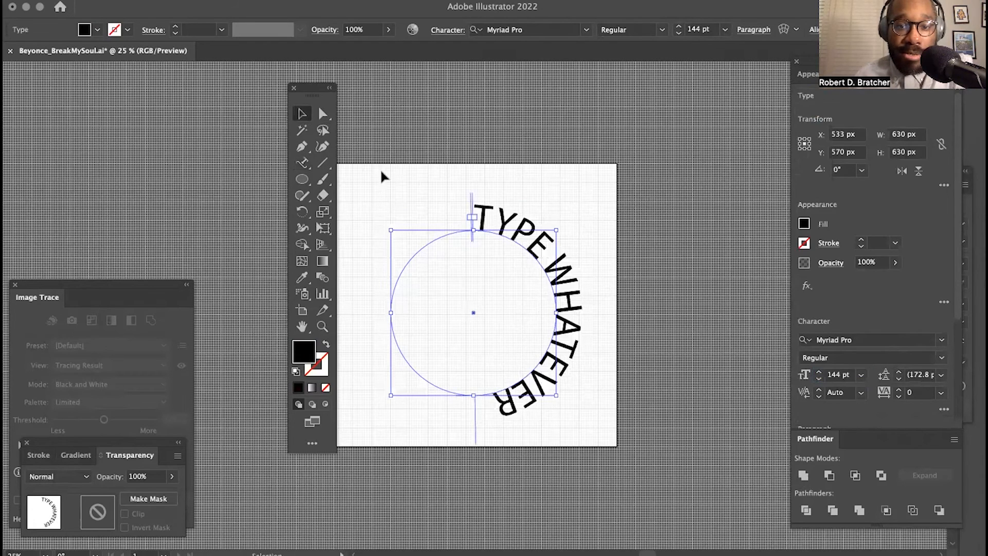
Rotate the circular TYPE WHATEVER text so that the lettering arches evenly over the top of its circle
left_click_drag(383, 223, 399, 370)
left_click(393, 170)
left_click_drag(314, 88, 195, 72)
Delete the circular TYPE WHATEVER text so that the artboard is empty
left_click(483, 231)
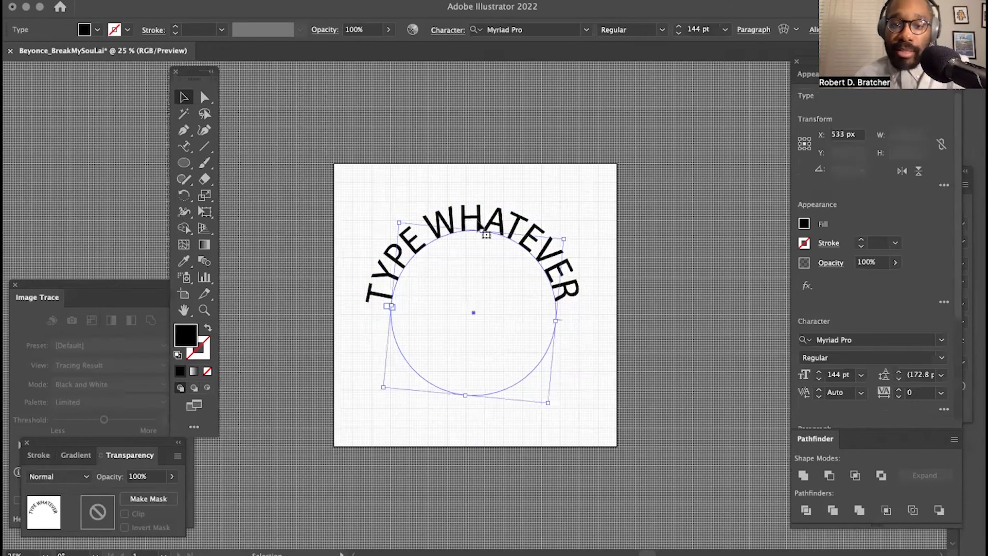
key("Delete")
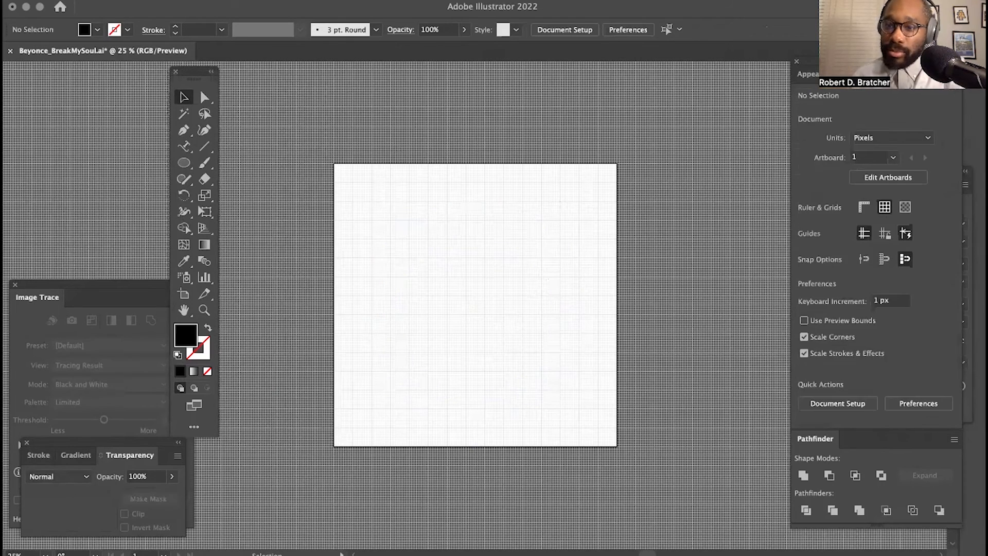
left_click(860, 77)
left_click(802, 97)
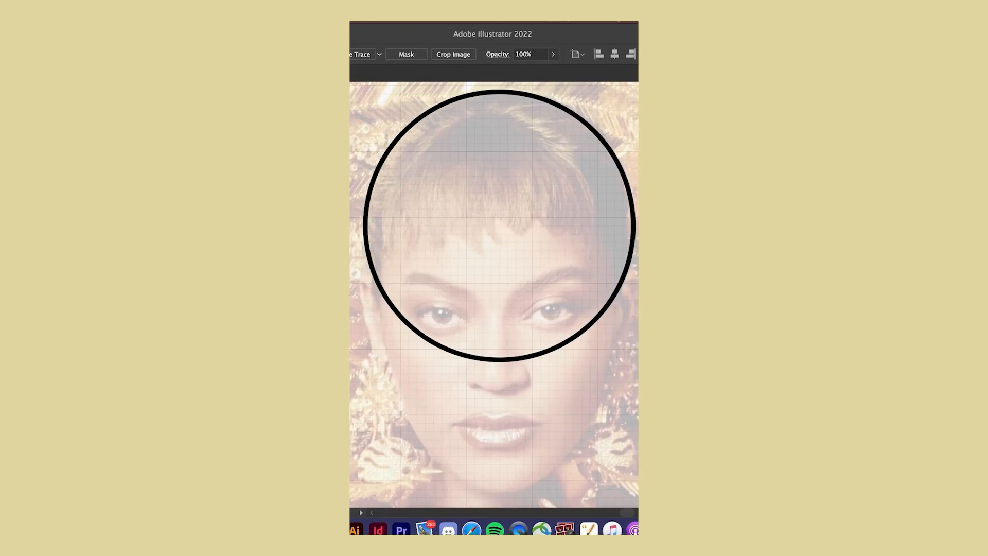
Add black-outlined ellipses for the lower face and both ears to the head circle over the faded portrait photo
left_click_drag(384, 314, 624, 311)
key("p")
scroll(467, 325, "down", 3)
left_click(399, 304)
left_click(414, 368)
key("super+z")
key("super+z")
left_click_drag(393, 330, 412, 330)
Draw a rectangle across the forehead and eyes, and add straight jaw lines beside the chin with the Pen tool
key("m")
left_click_drag(392, 197, 623, 280)
key("p")
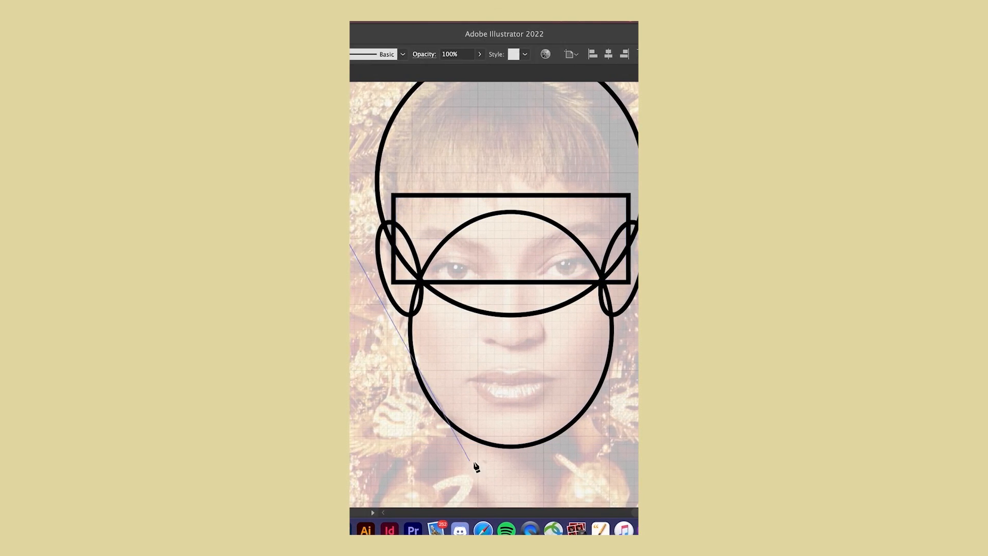
left_click(474, 461)
left_click(541, 461)
Merge the overlapping guide shapes into one head outline with ears and an angular jaw, removing the outline stroke and leftover pieces
key("super+a")
scroll(493, 309, "up", 2)
key("slash")
left_click_drag(492, 155, 447, 379)
key("v")
key("Delete")
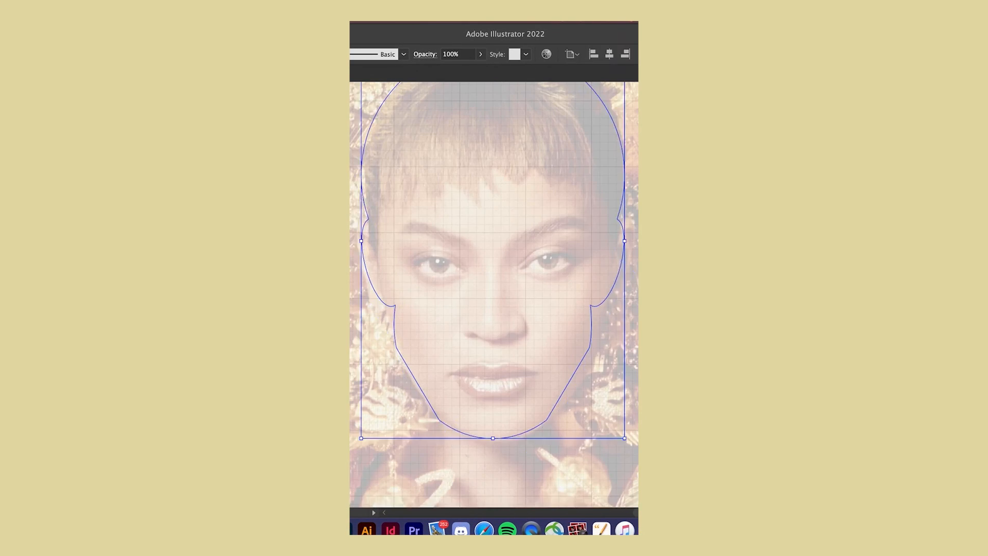
Trace the fringe and facial features over the portrait with the Pen tool, swapping fill and stroke, and save the document
scroll(494, 293, "up", 1)
key("p")
left_click(412, 224)
key("super+z")
scroll(486, 247, "up", 2)
left_click(487, 269)
left_click(487, 116)
key("shift+x")
left_click(609, 394)
key("super+s")
key("Return")
Draw the two striped round ornaments below the chin, tracing their circles and details from the portrait photo
scroll(493, 294, "down", 2)
key("super+plus")
key("super+plus")
key("super+plus")
left_click(538, 217)
left_click(364, 267)
left_click(537, 291)
key("super+plus")
key("l")
left_click_drag(456, 256, 522, 322)
key("super+minus")
key("super+minus")
scroll(494, 293, "down", 3)
left_click(526, 325)
left_click(444, 391)
left_click(526, 441)
key("super+minus")
key("super+minus")
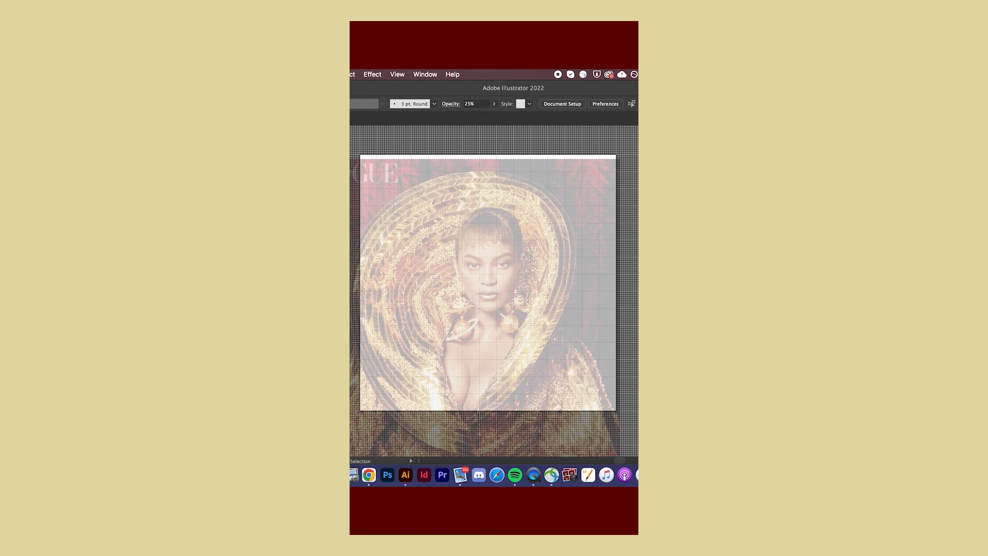
Build concentric gold, olive and tan rings with brown outlines behind the face, and centre the whole badge on the artboard
scroll(494, 290, "down", 1)
key("super+plus")
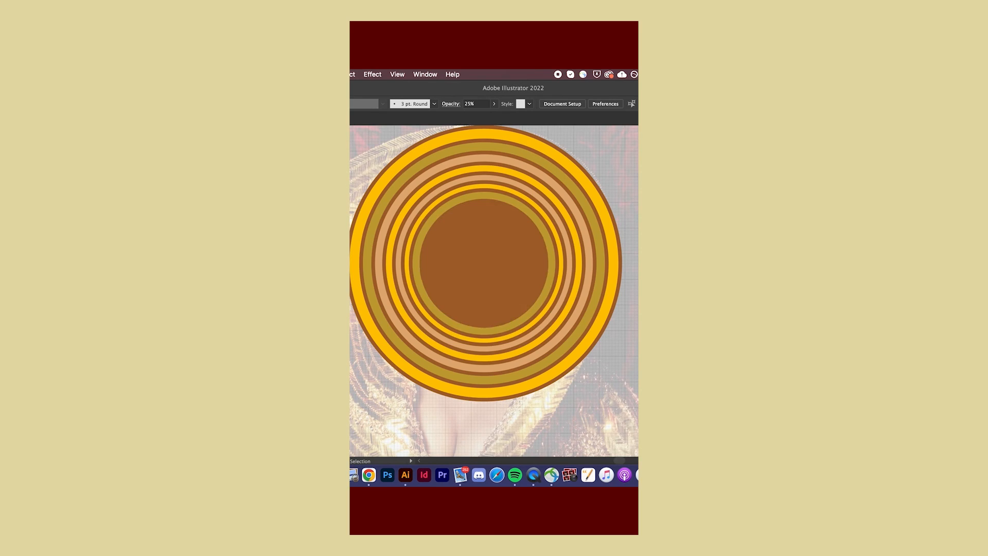
scroll(494, 291, "up", 2)
scroll(494, 291, "left", 1)
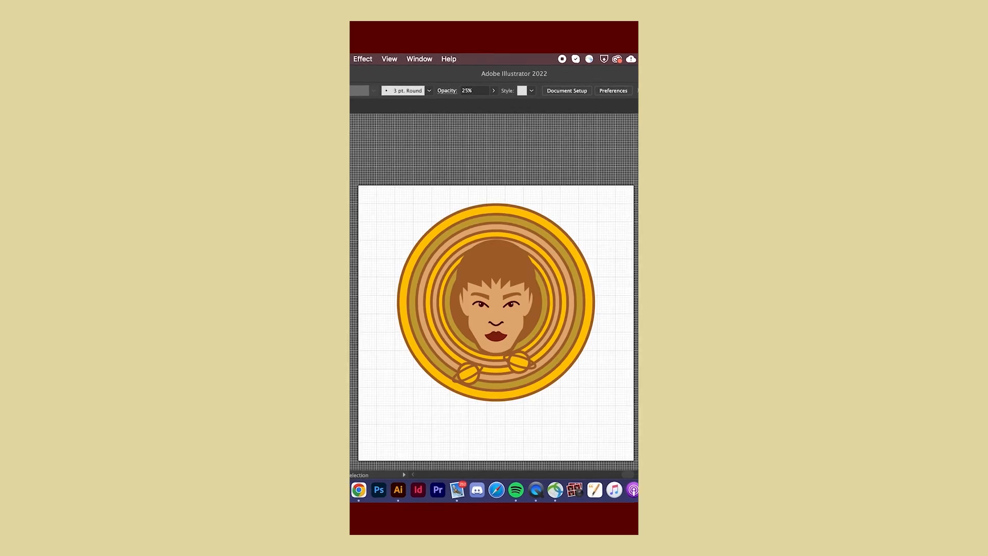
key("super+a")
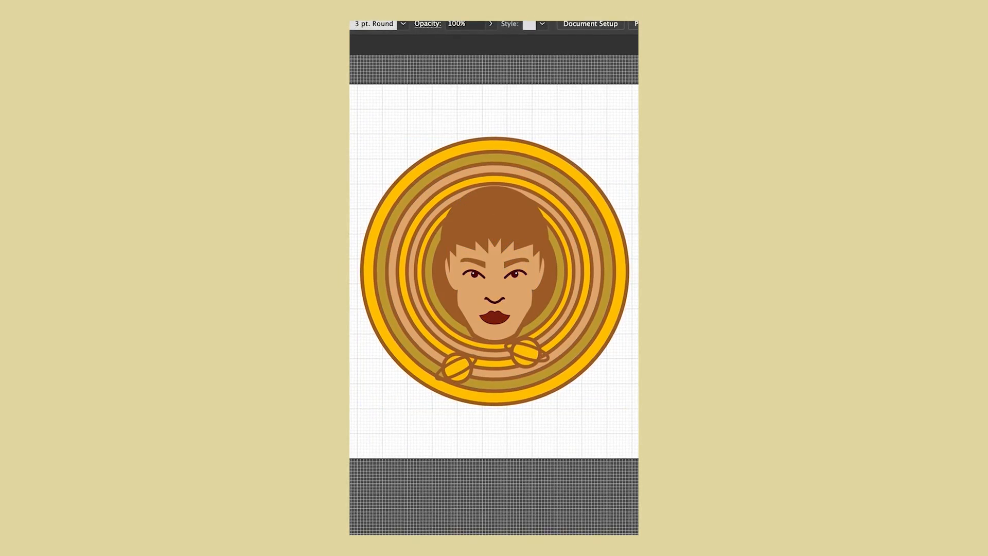